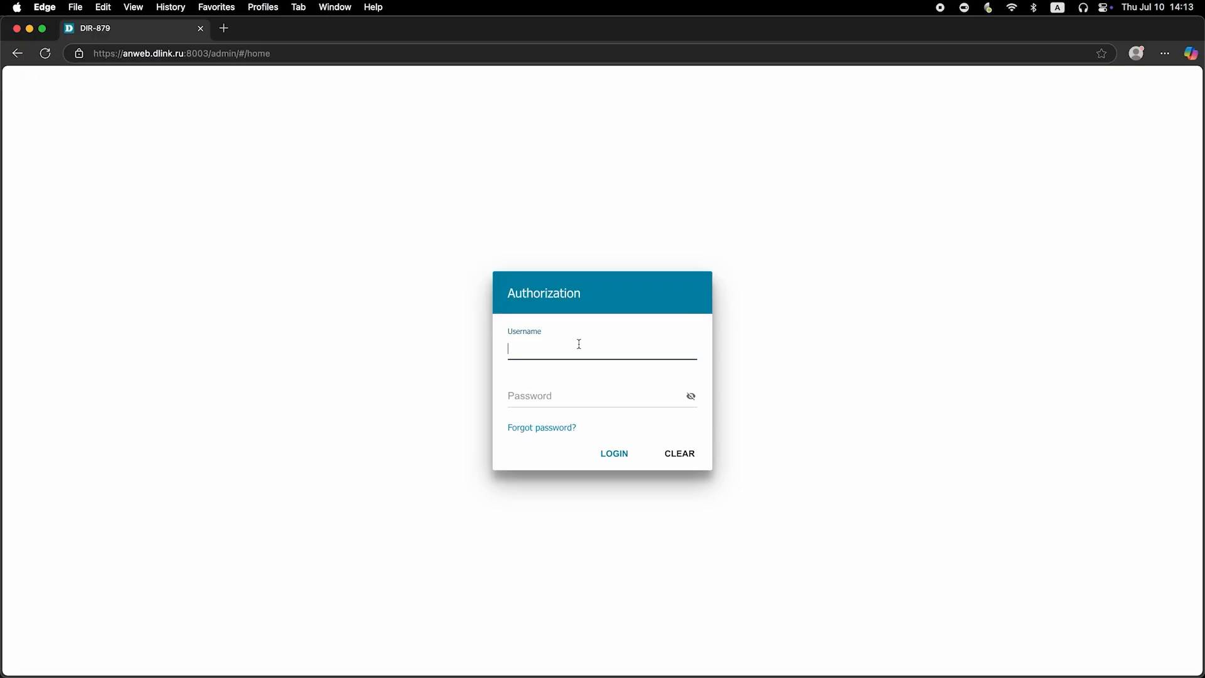
- Enter the default admin username and password, reveal the password, and try logging in twice
text(admin)
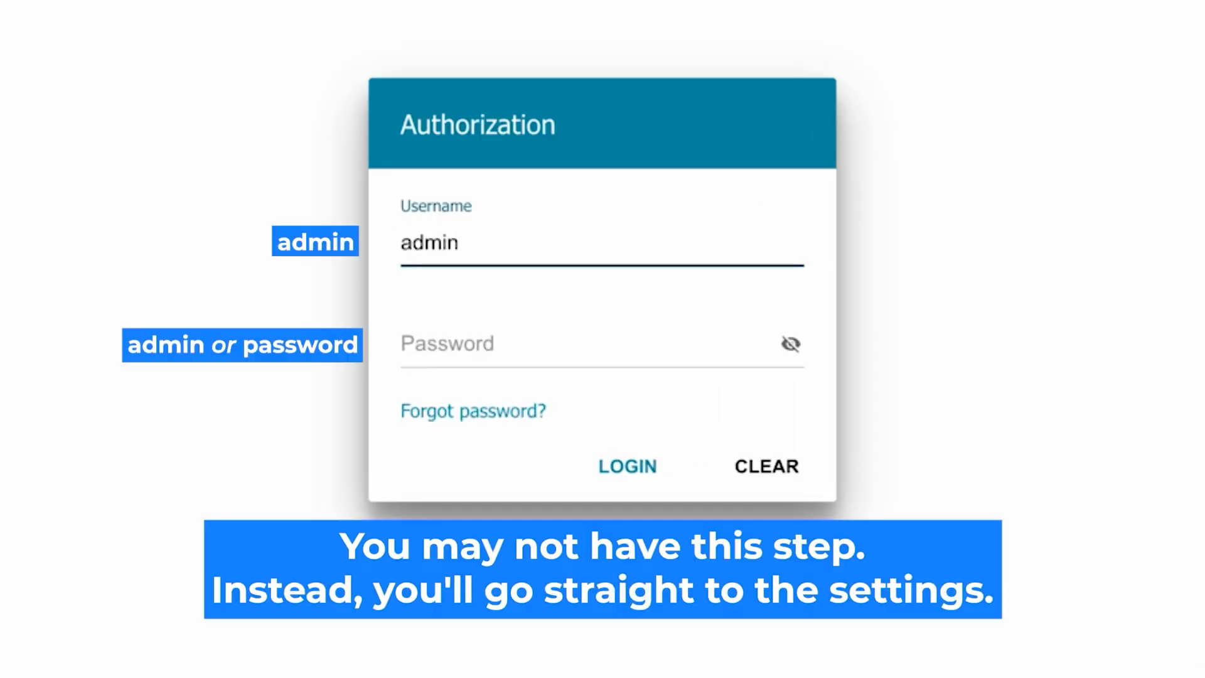
click(462, 344)
text(password)
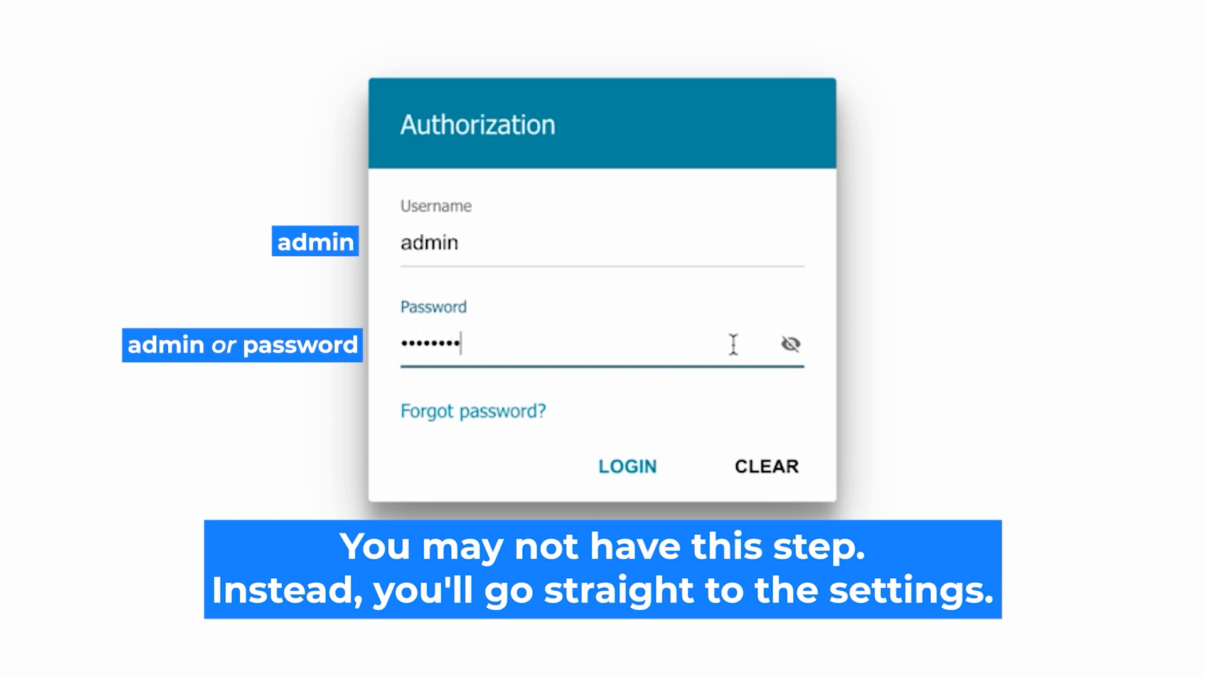
click(789, 344)
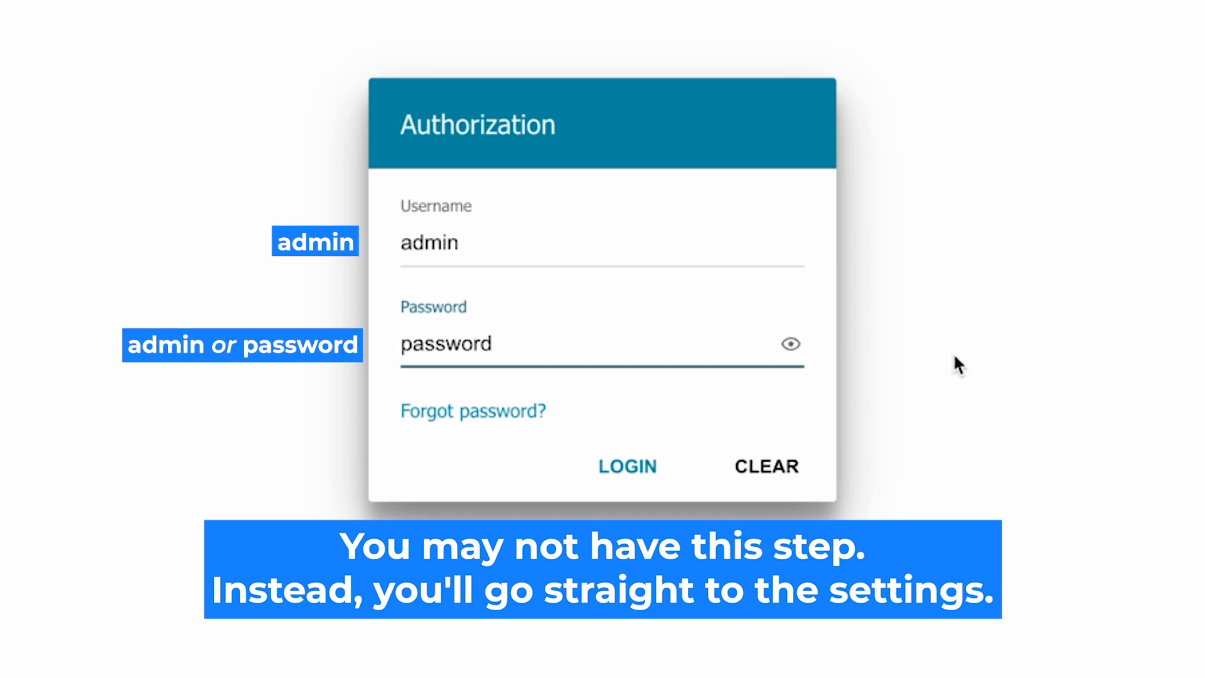
click(615, 466)
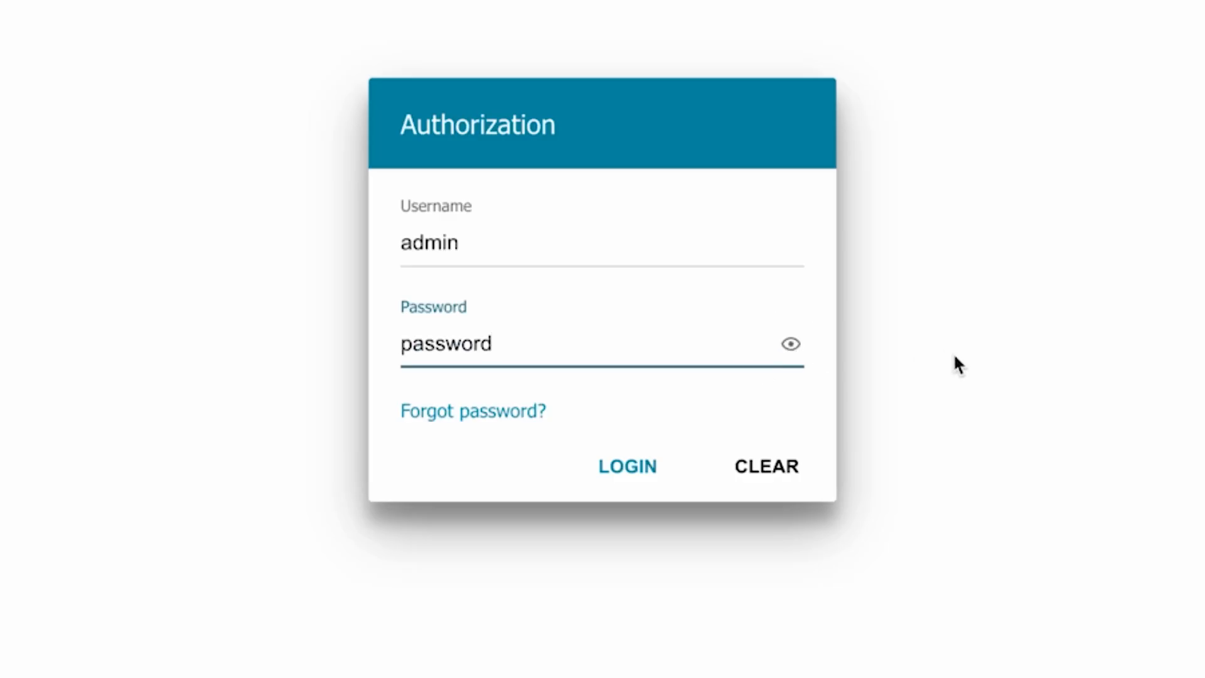
click(605, 464)
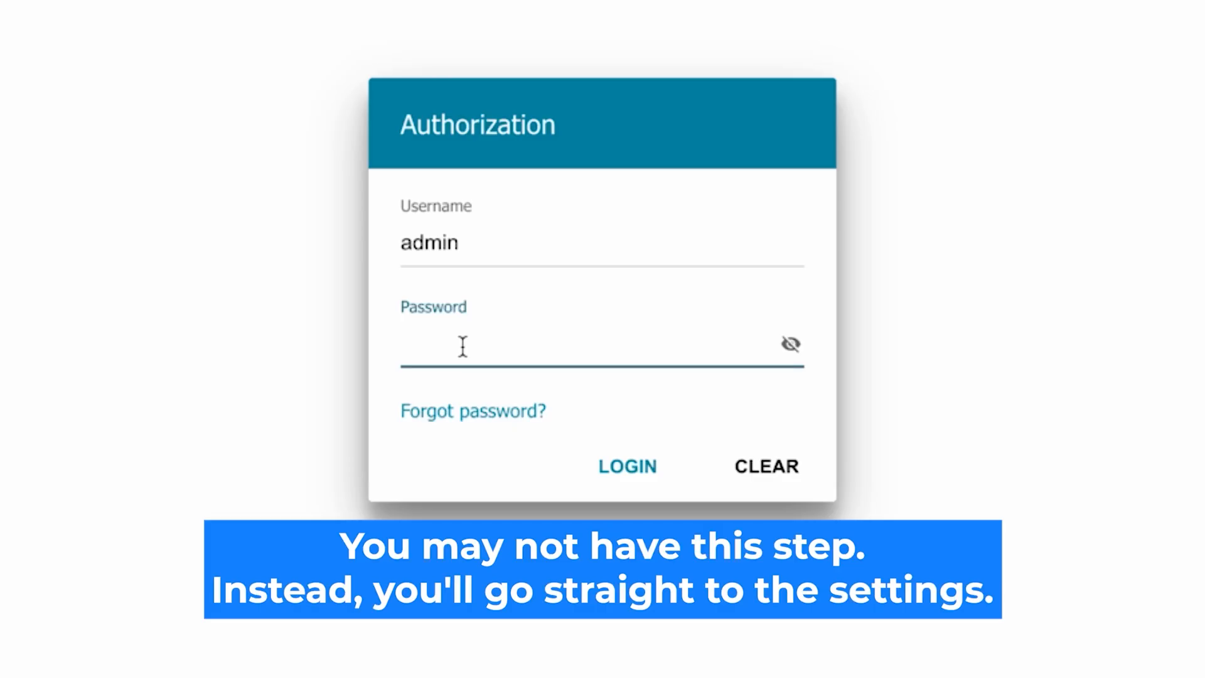
- Re-enter the admin password, check it in plain text, and log in to the DIR-879 Home page
text(•••••••••)
click(791, 344)
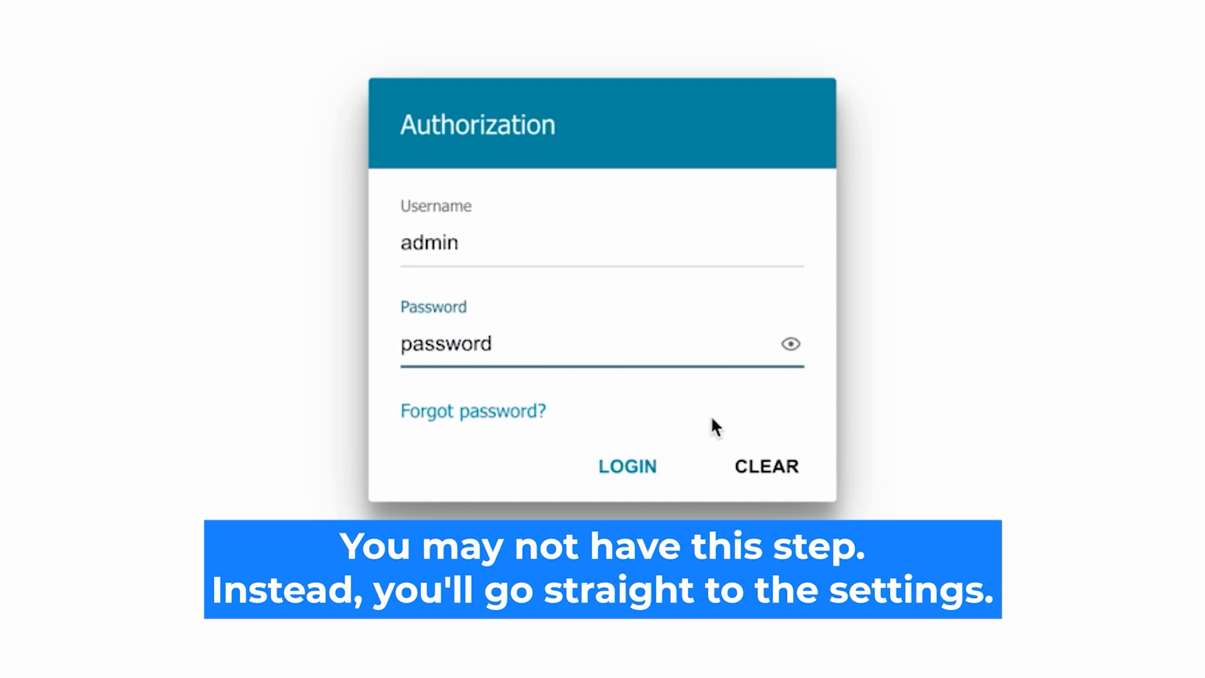
click(604, 467)
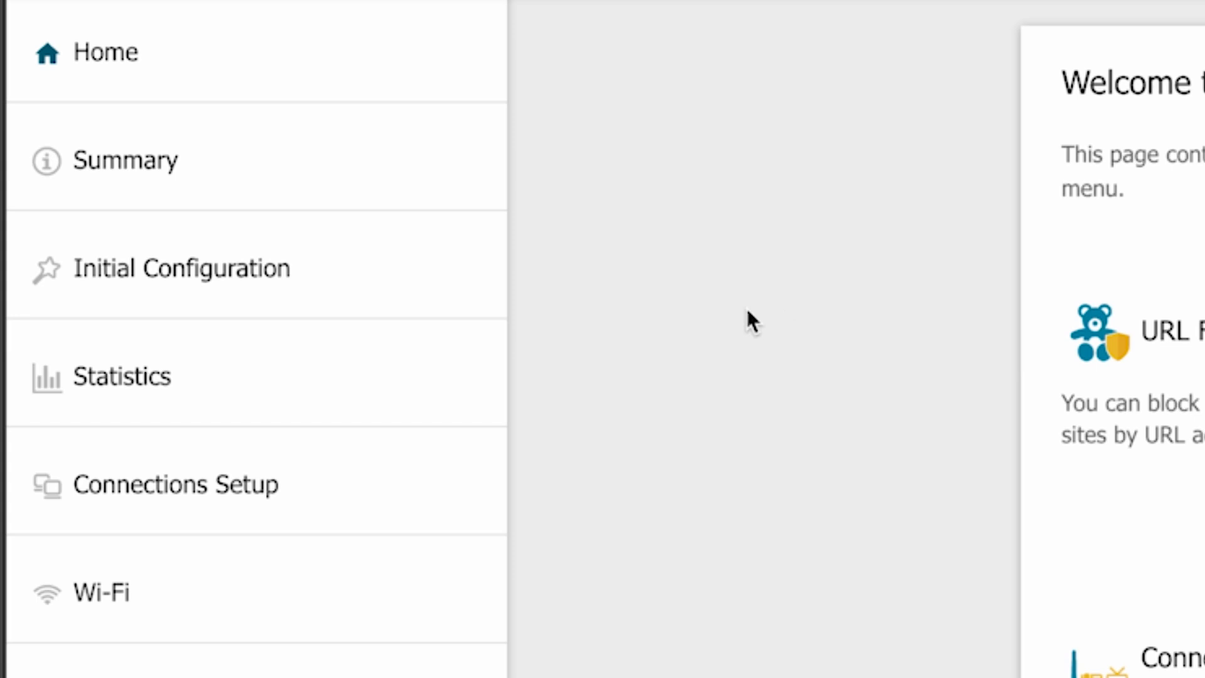
- Start the Initial Configuration wizard with English as the language and continue to Device mode
click(87, 224)
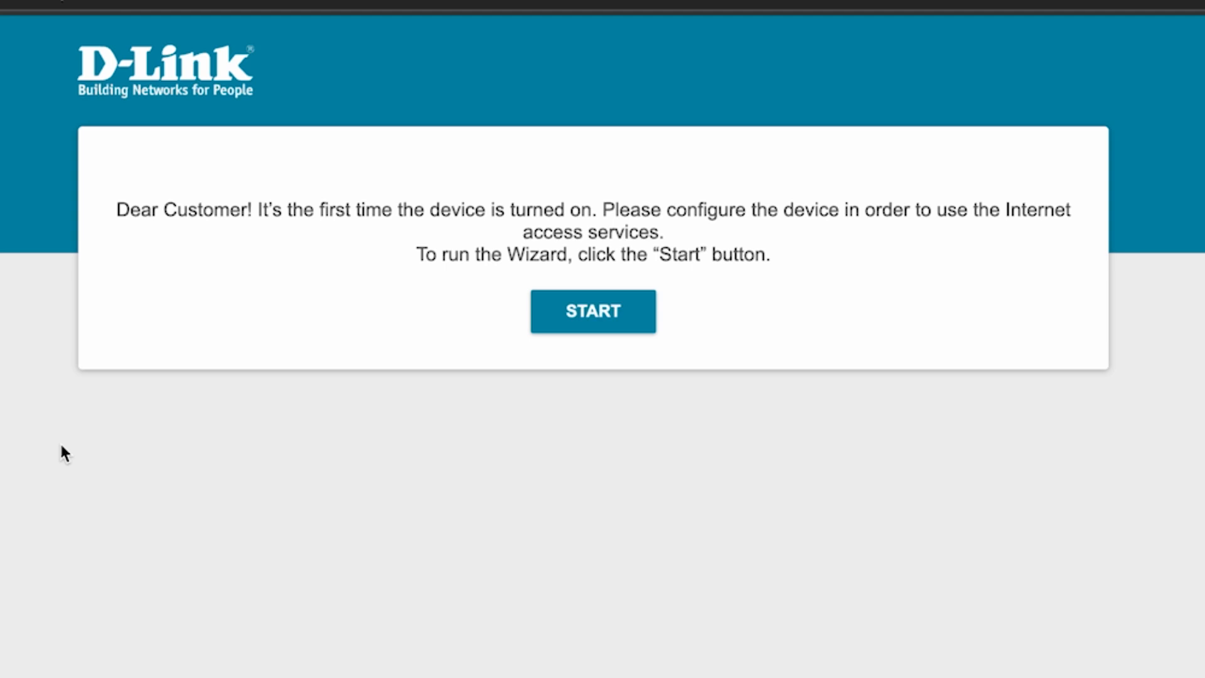
click(607, 311)
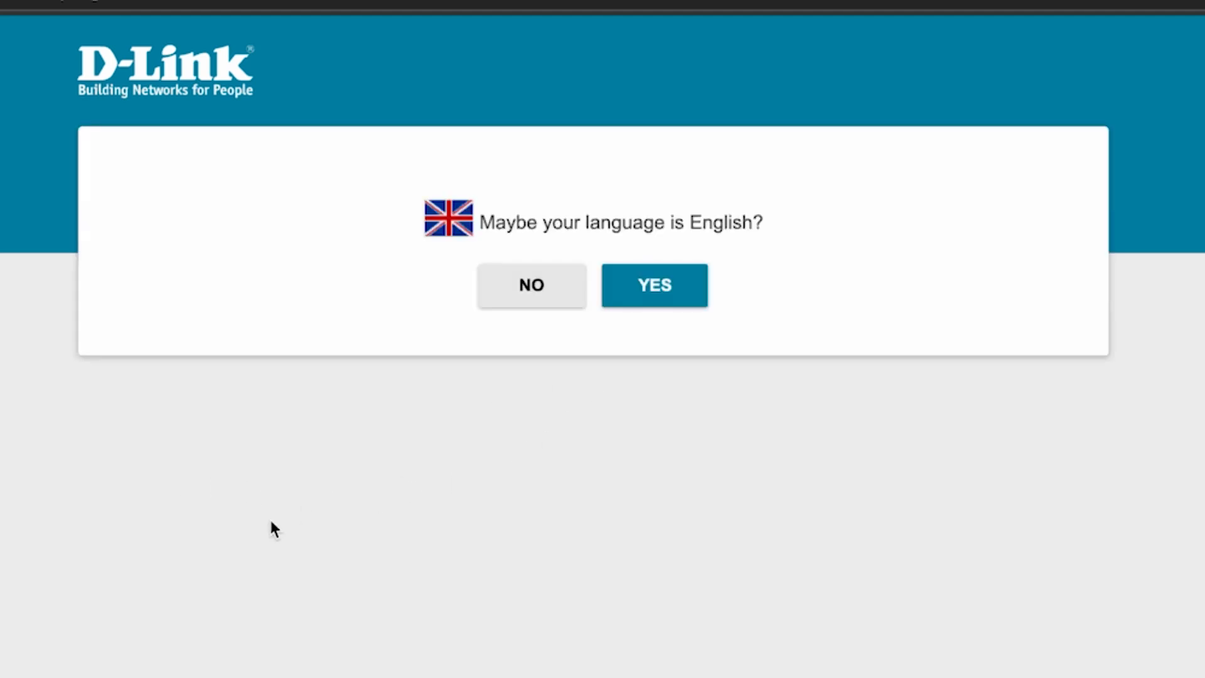
click(672, 294)
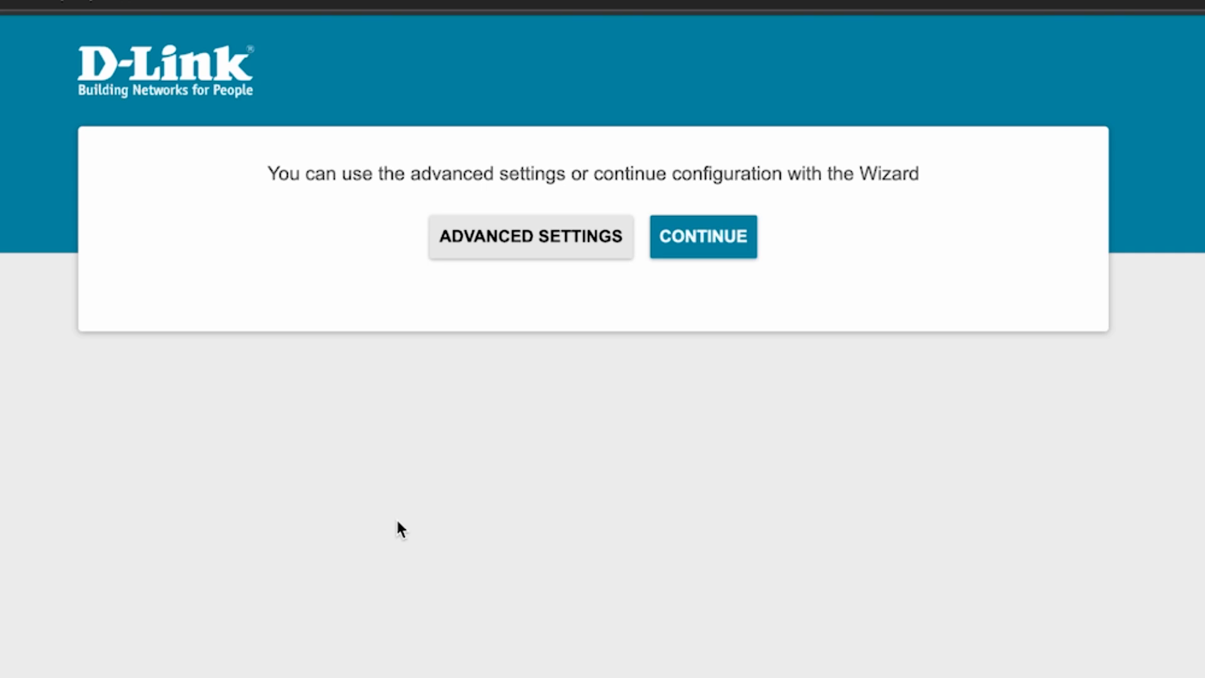
click(707, 248)
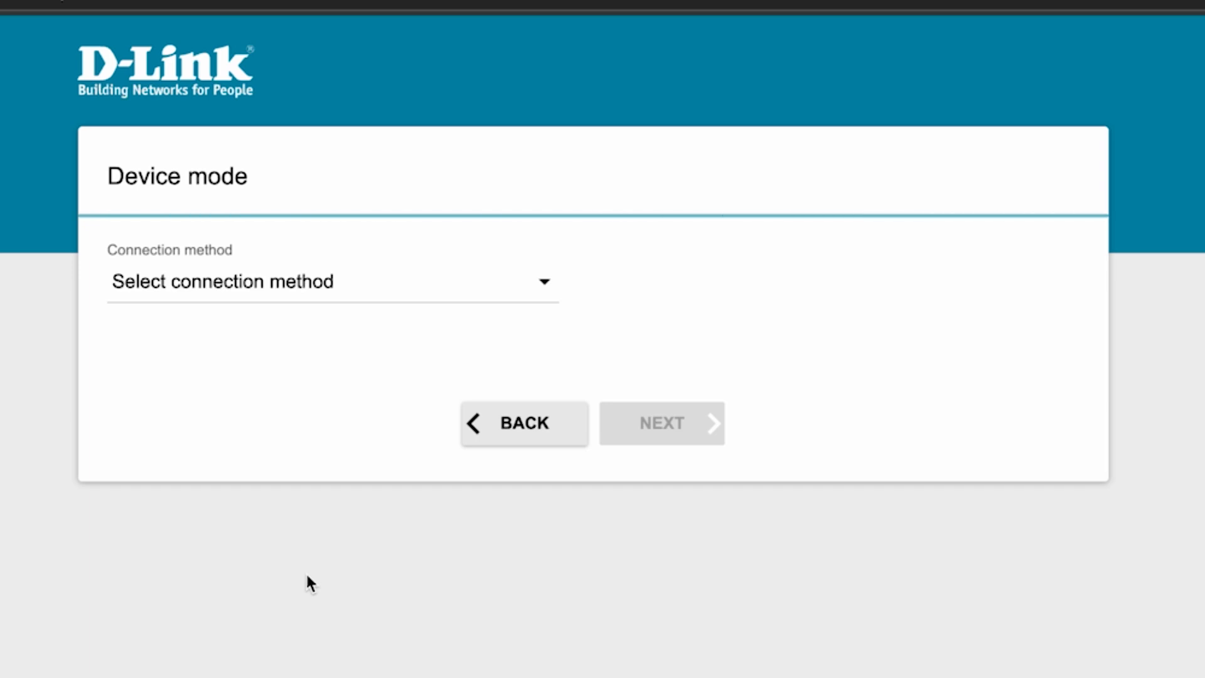
- Choose Wired connection with Router work mode, then advance to the Internet connection type step
click(481, 288)
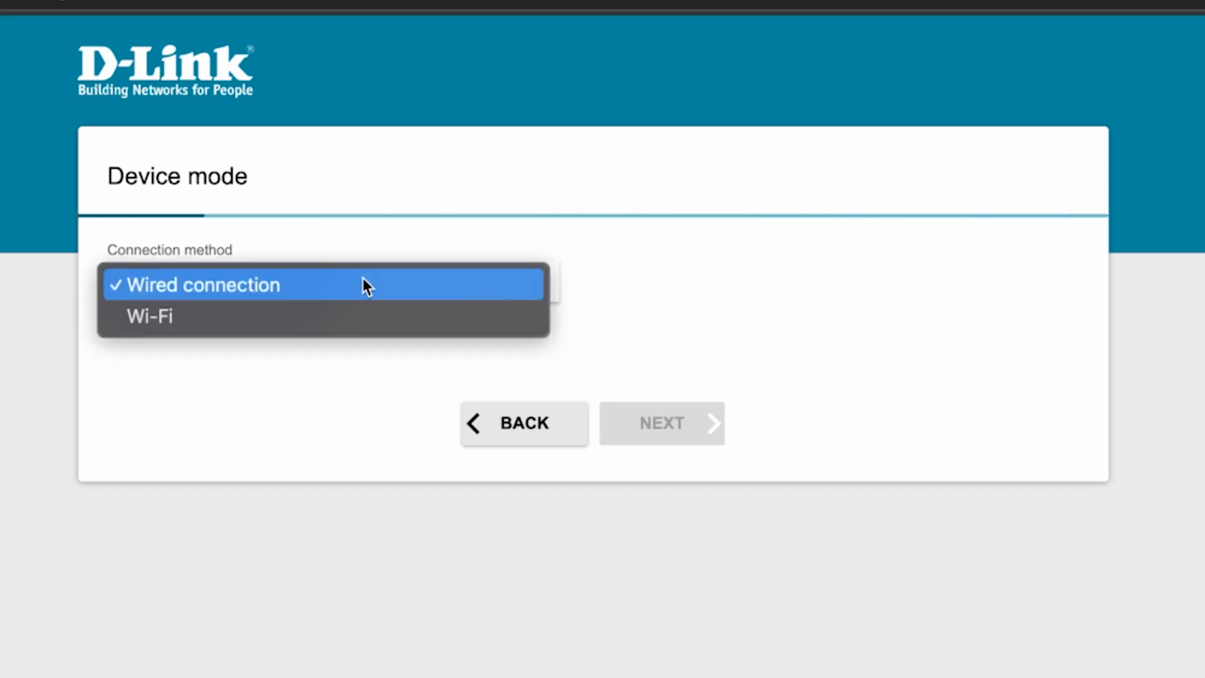
click(220, 285)
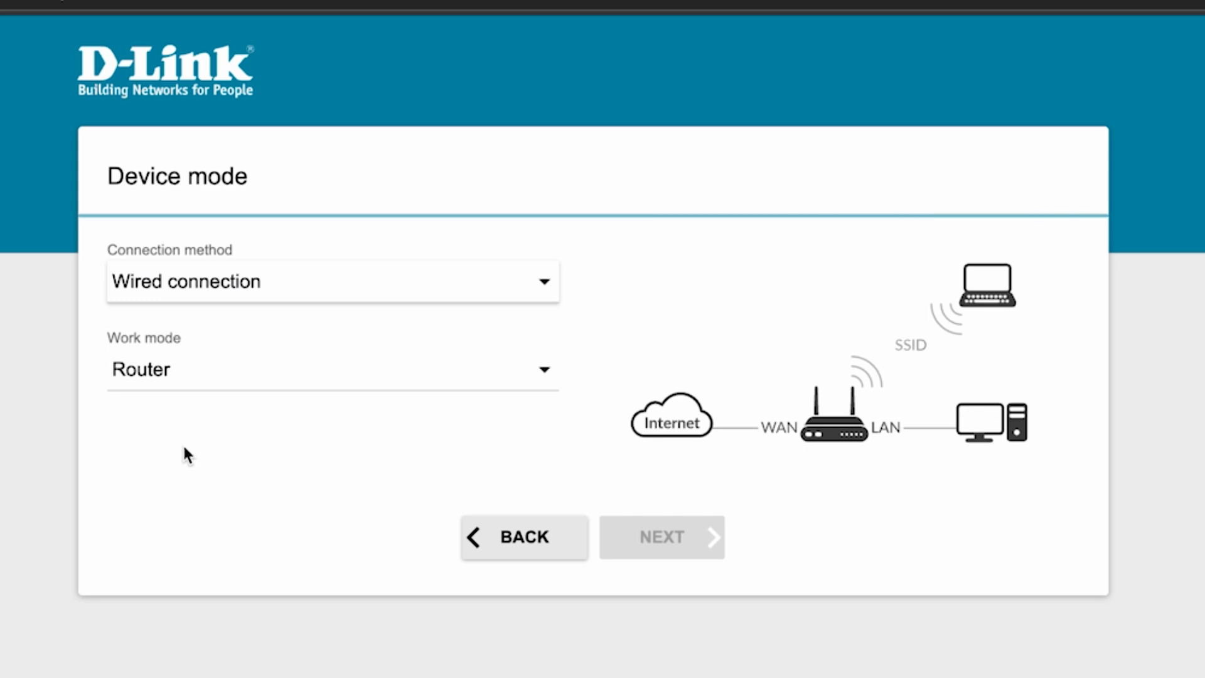
click(427, 367)
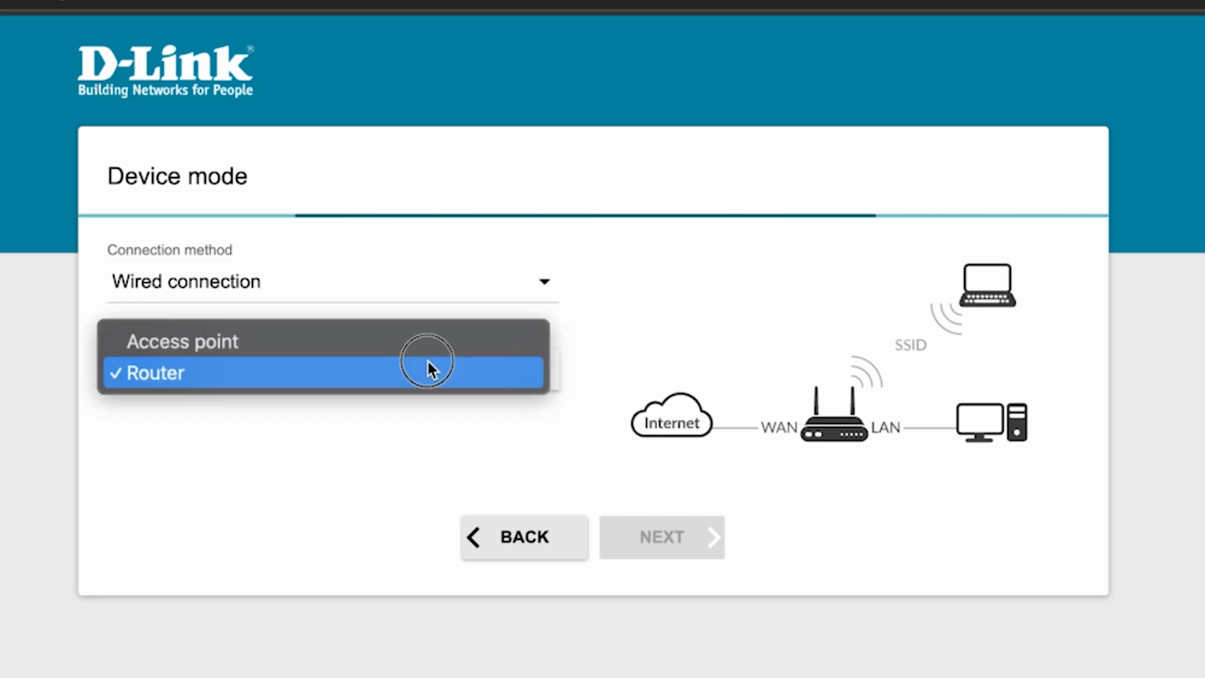
click(195, 375)
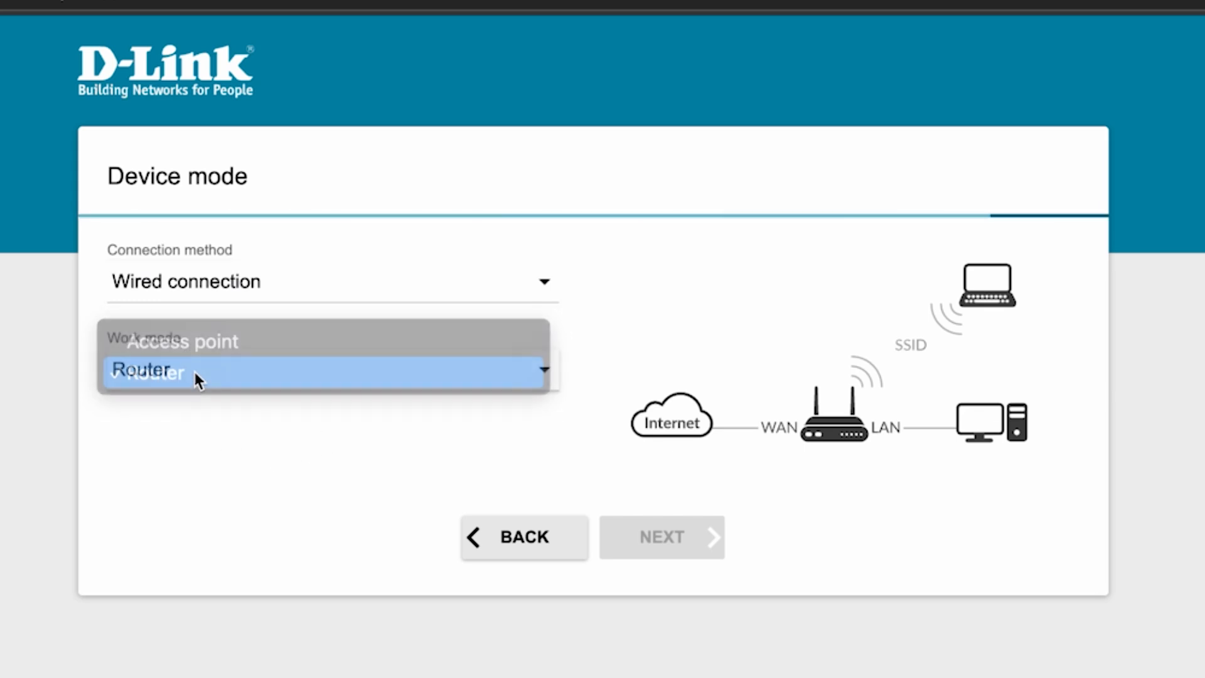
click(661, 538)
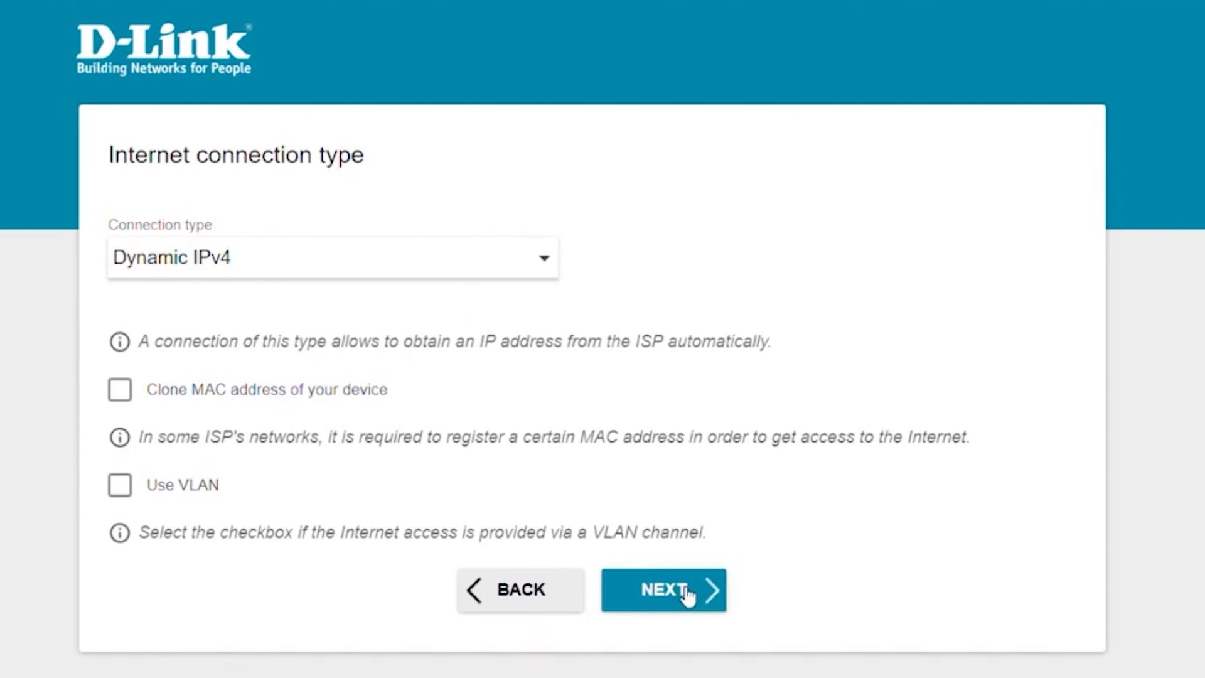
- Keep Dynamic IPv4 and rename the 2.4 GHz network 'Change your Network Name' with a new password
click(688, 594)
drag(230, 395, 103, 398)
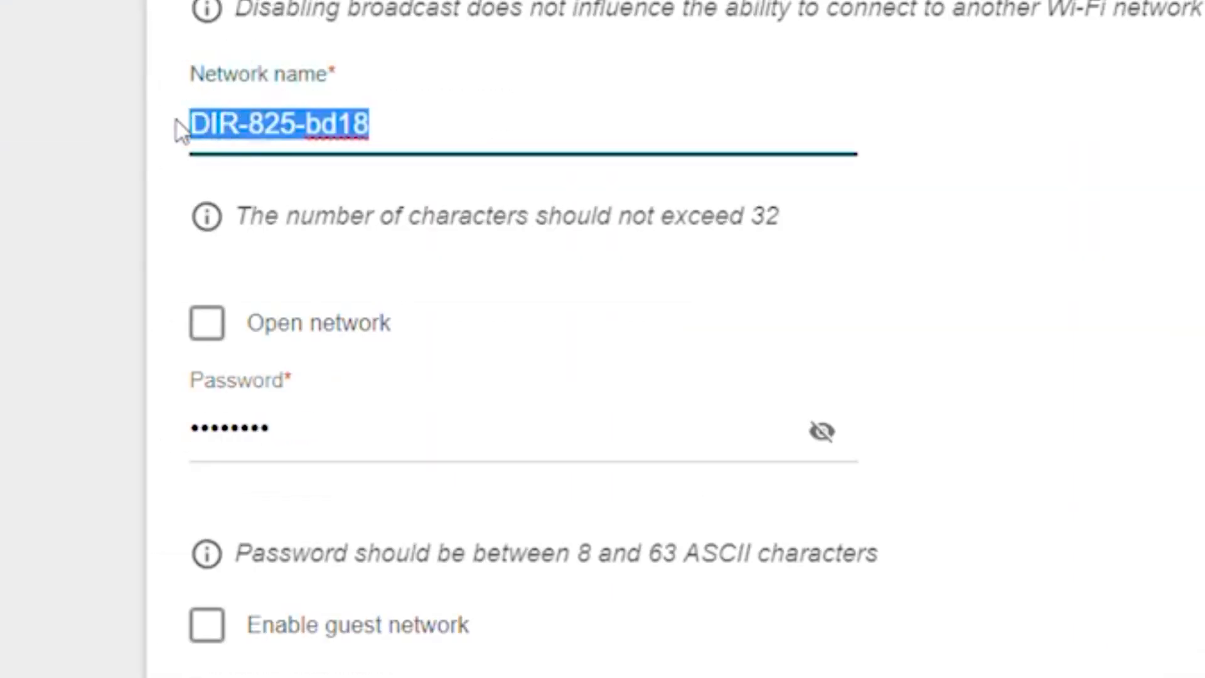
key(BackSpace)
text(ch)
key(BackSpace)
key(BackSpace)
text(Change)
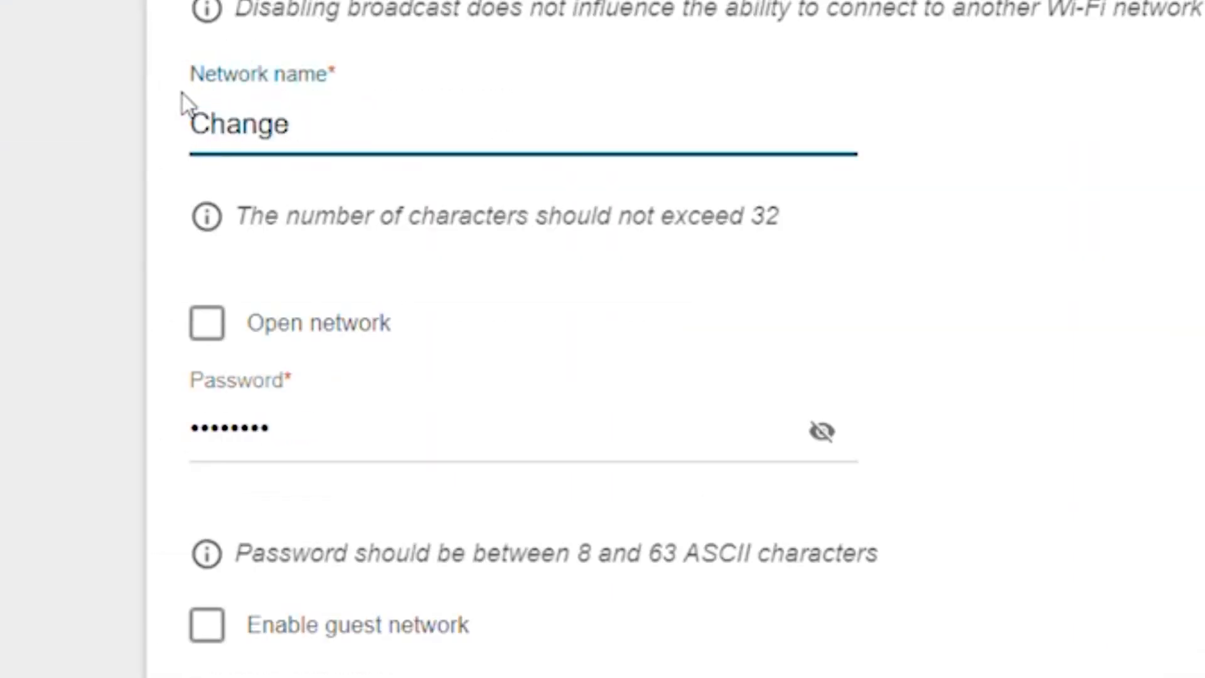
text( your Network Name)
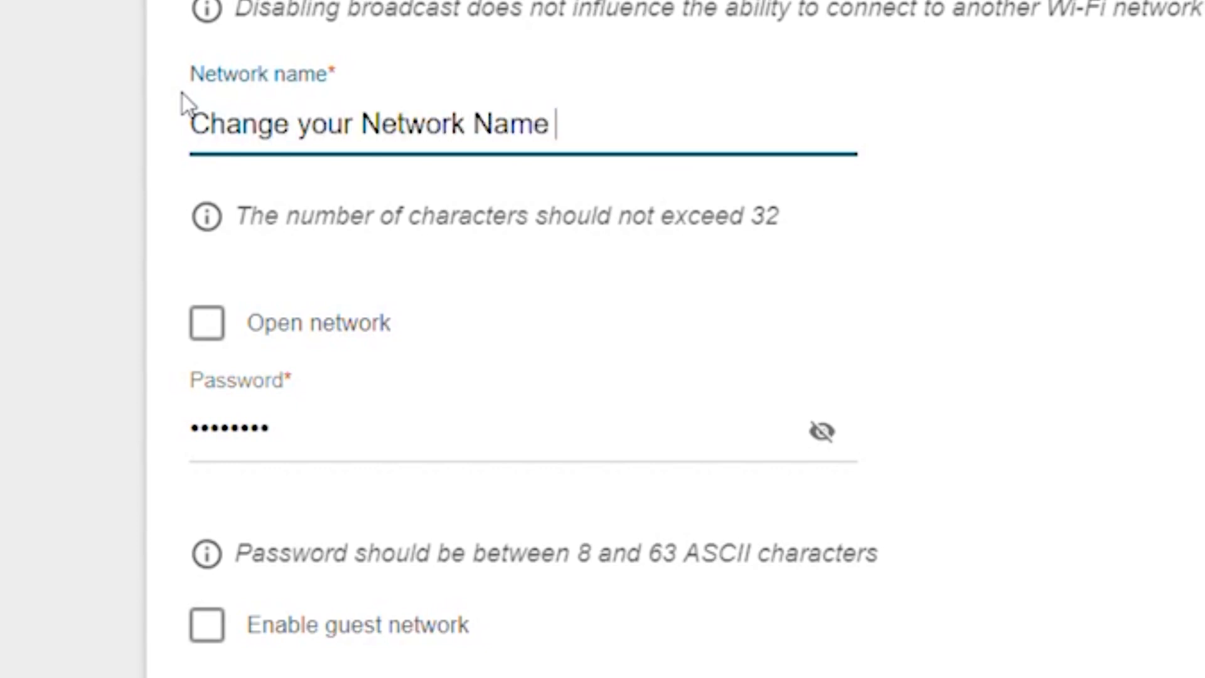
click(353, 439)
key(ctrl+a)
key(BackSpace)
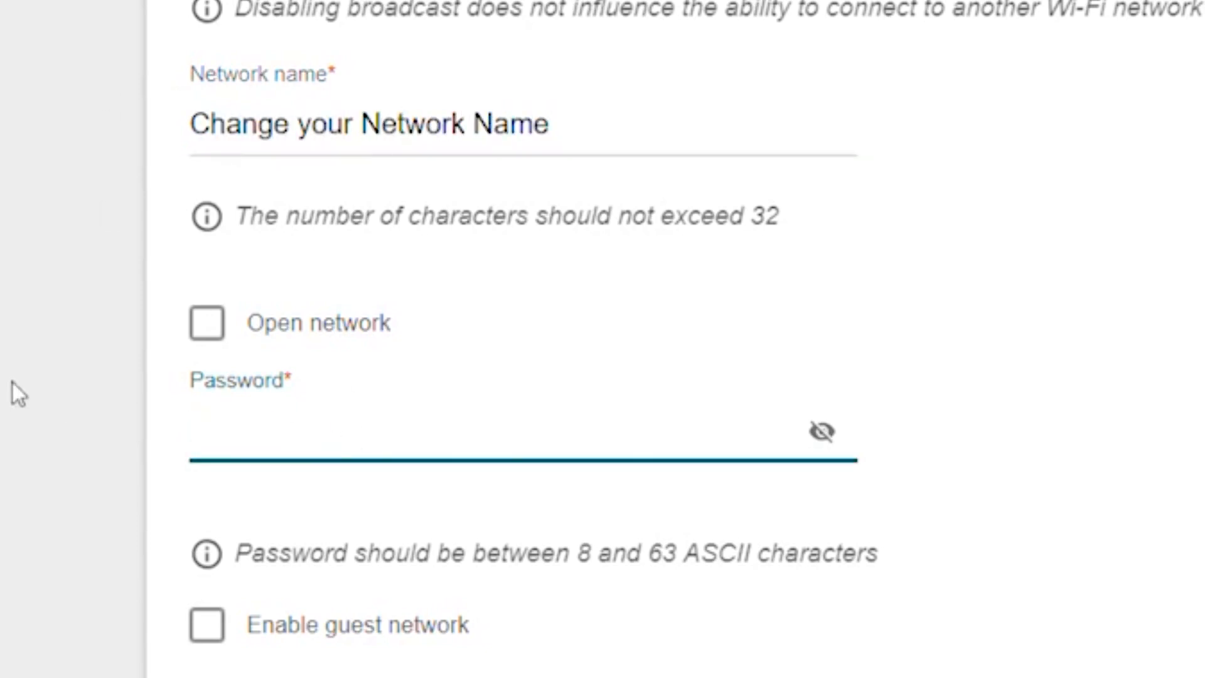
text(••••••••••••••)
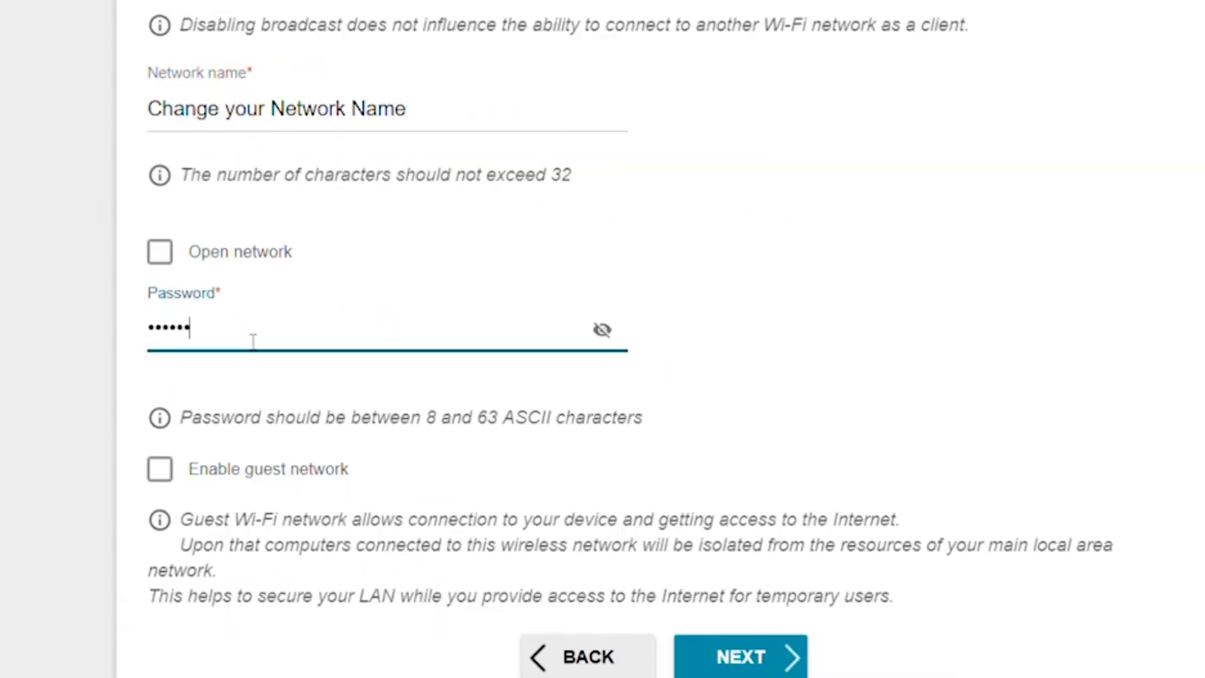
text(sword)
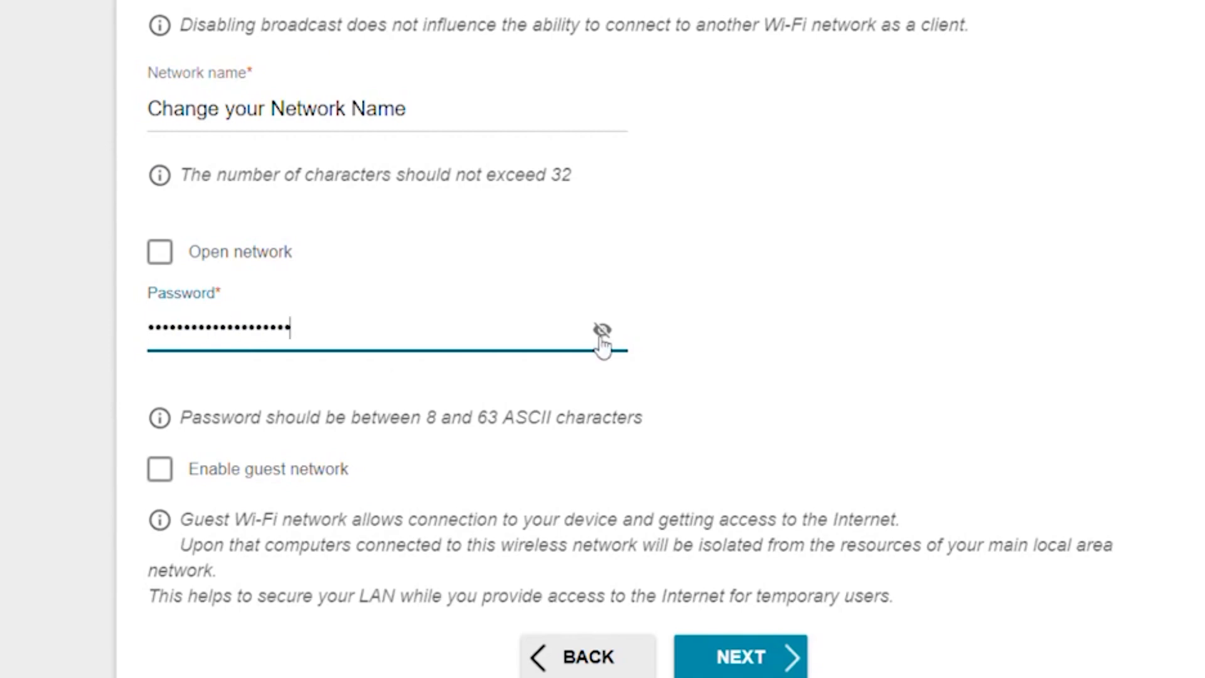
click(602, 330)
click(603, 330)
- Rename the 5 GHz network 'Change your Network Name' with a new password and continue
click(769, 572)
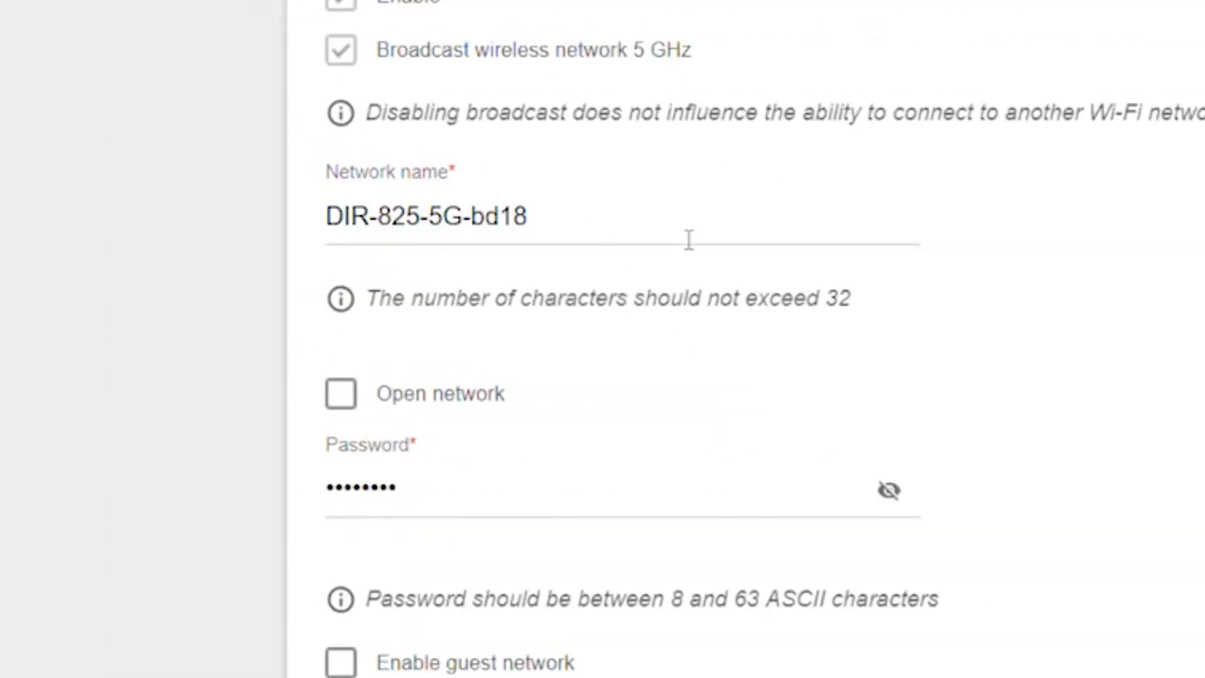
triple_click(349, 220)
key(BackSpace)
text(Change your Network Name)
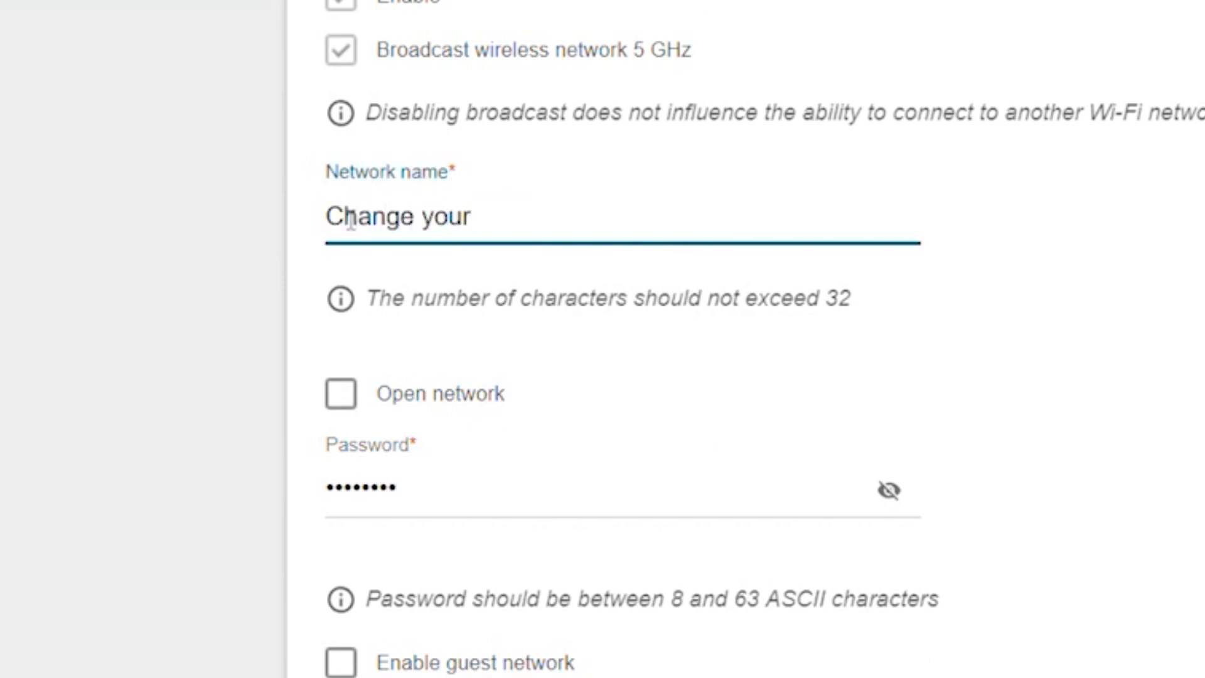
drag(407, 487, 195, 450)
key(BackSpace)
text(•••••••••••••••)
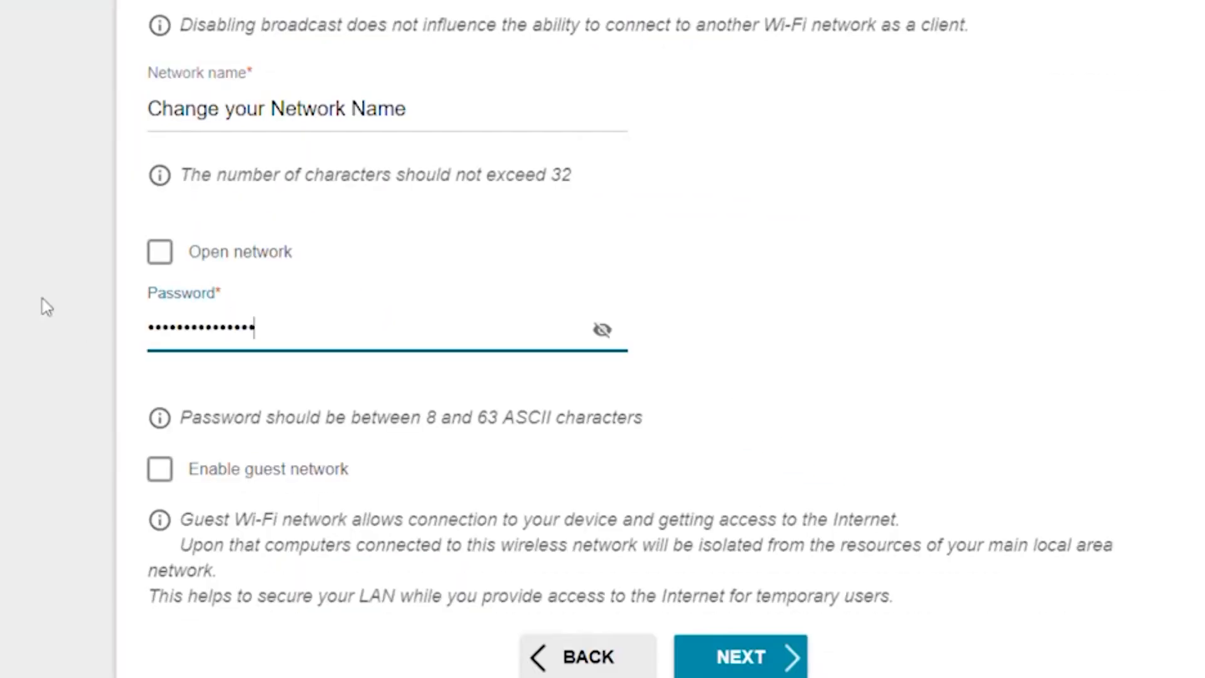
text(word)
click(607, 330)
click(605, 330)
click(762, 657)
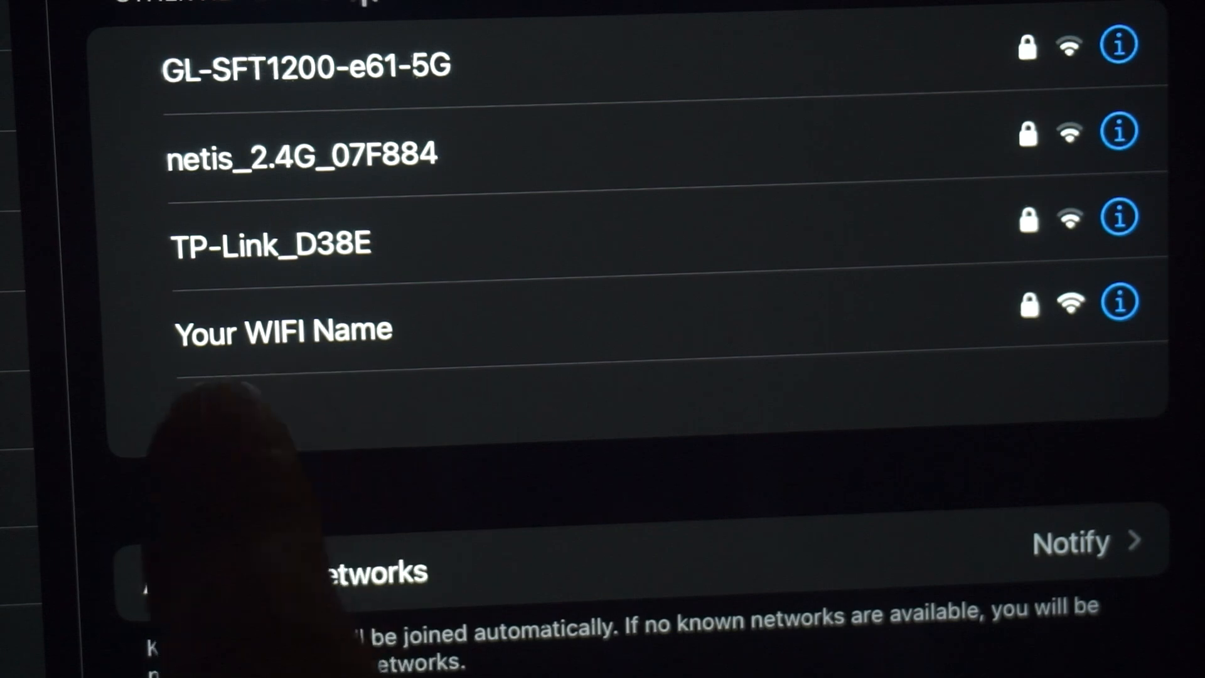
- On the phone, join the 'Your WIFI Name' network
click(352, 326)
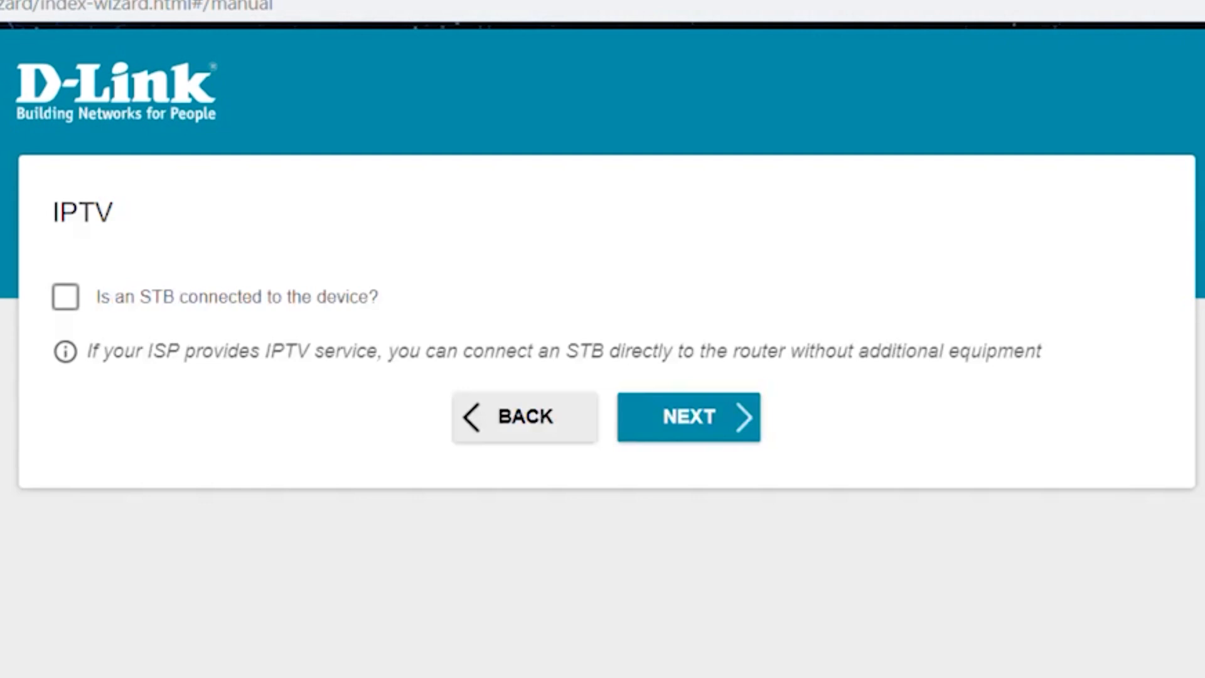
- Leave IPTV off and set a new web-interface login password
click(696, 414)
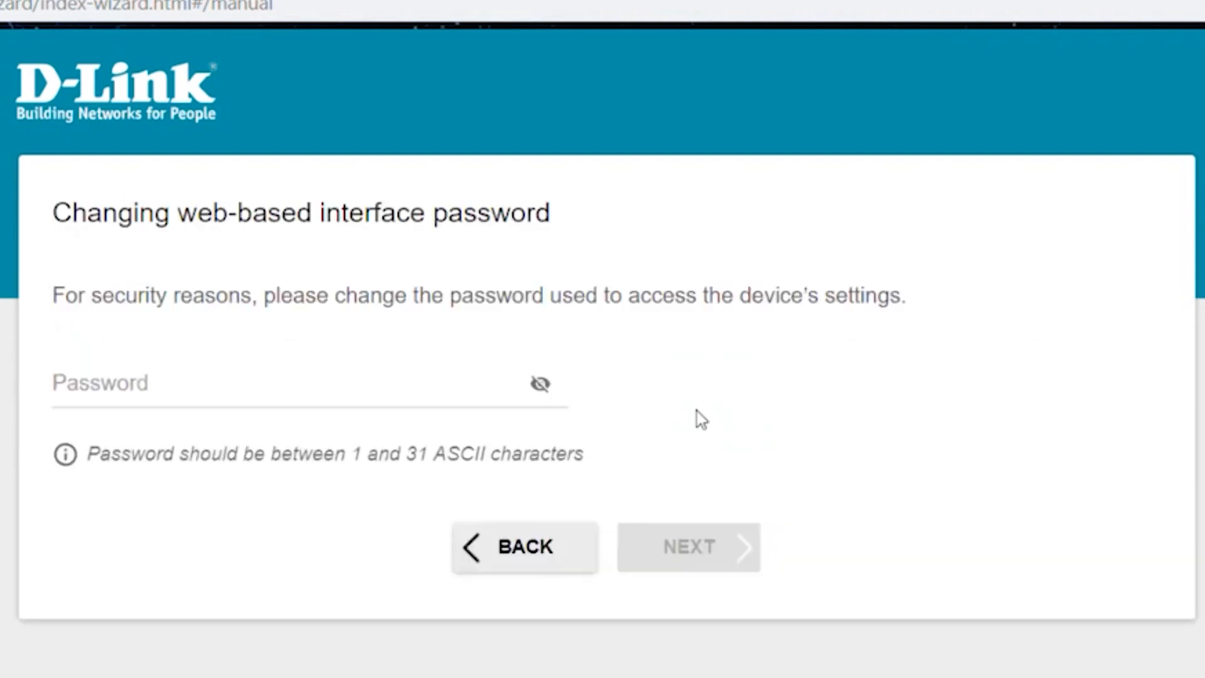
click(207, 390)
text(a)
text(in1)
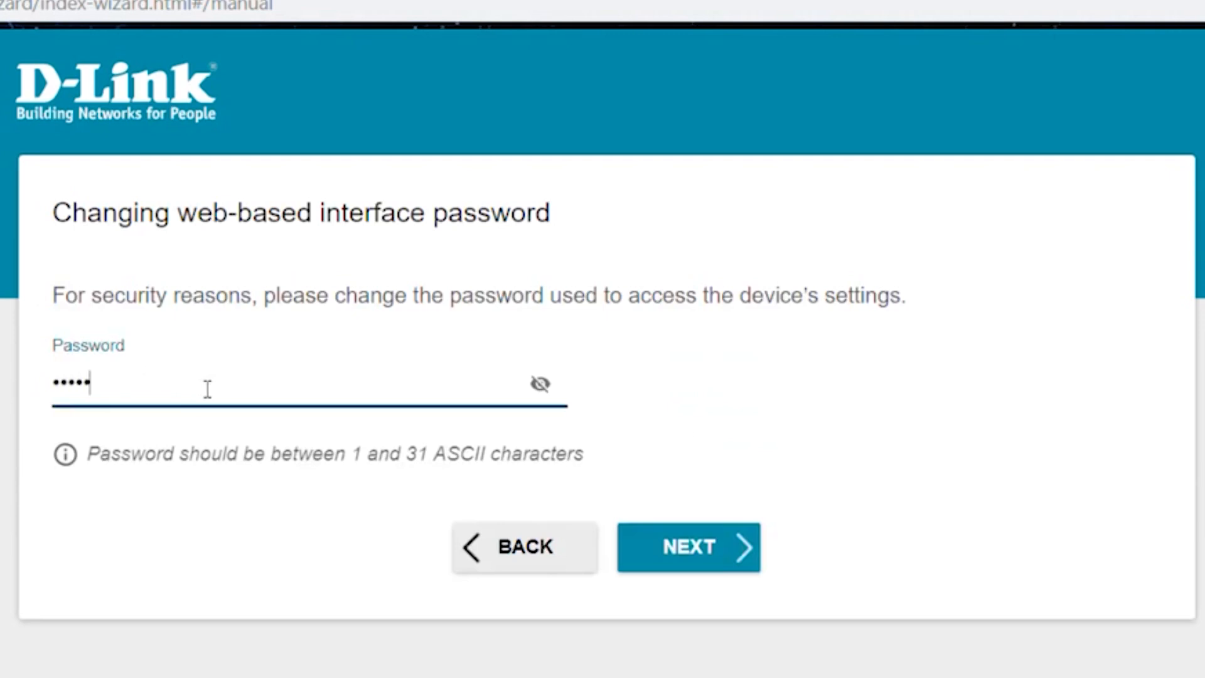
click(543, 385)
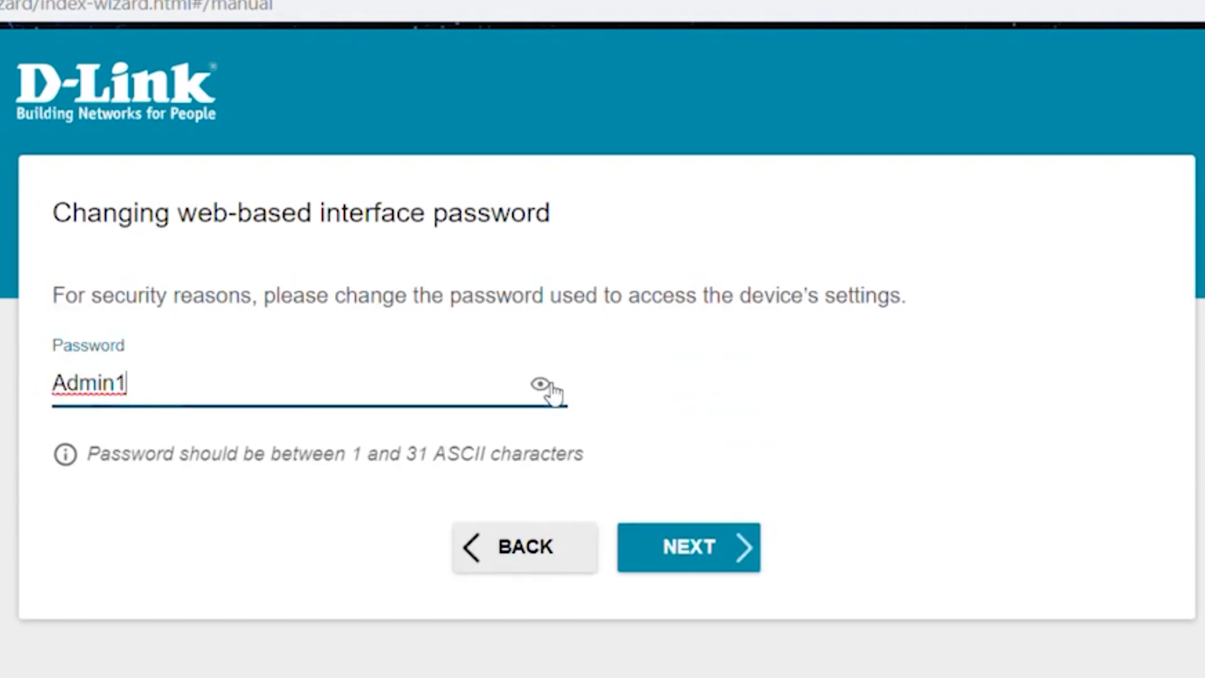
click(546, 386)
- Review the settings Summary and apply all wizard settings
click(737, 548)
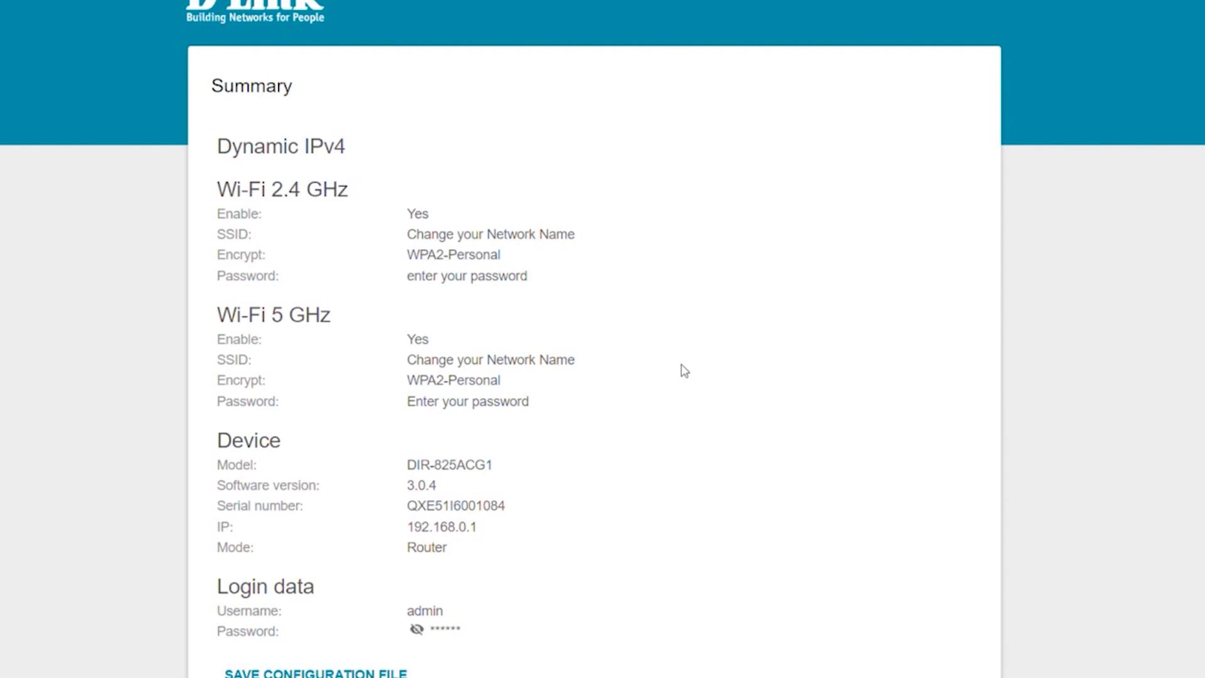
scroll(733, 618, down, 2)
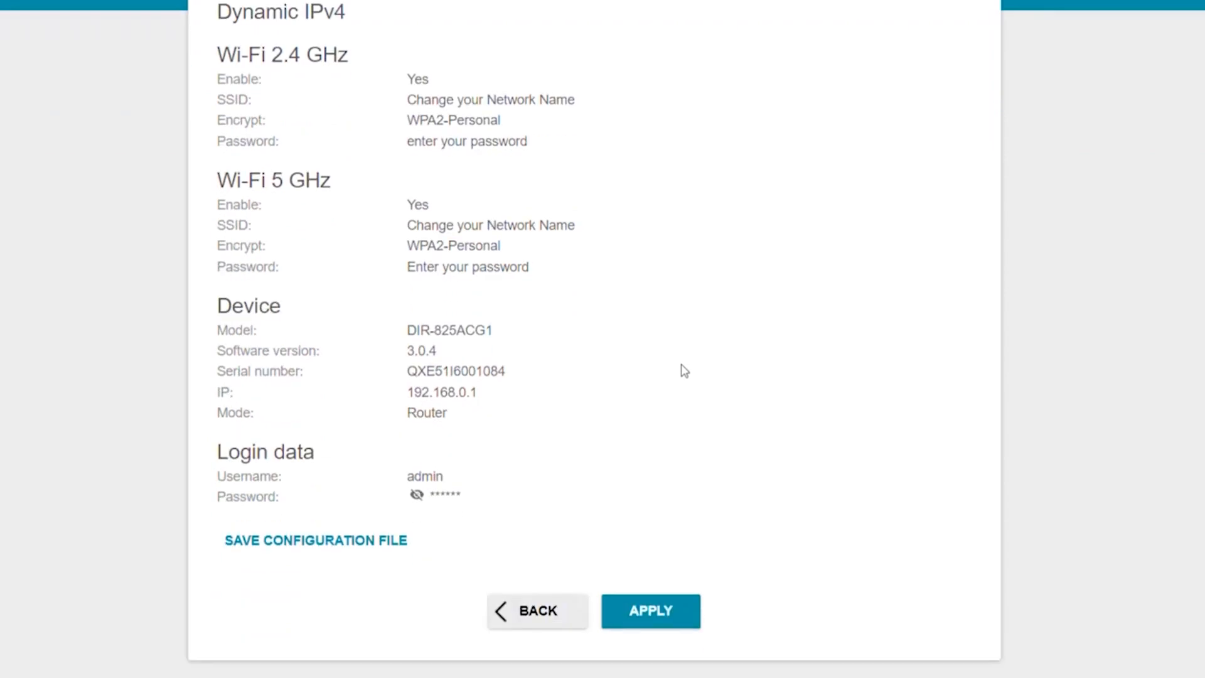
click(648, 618)
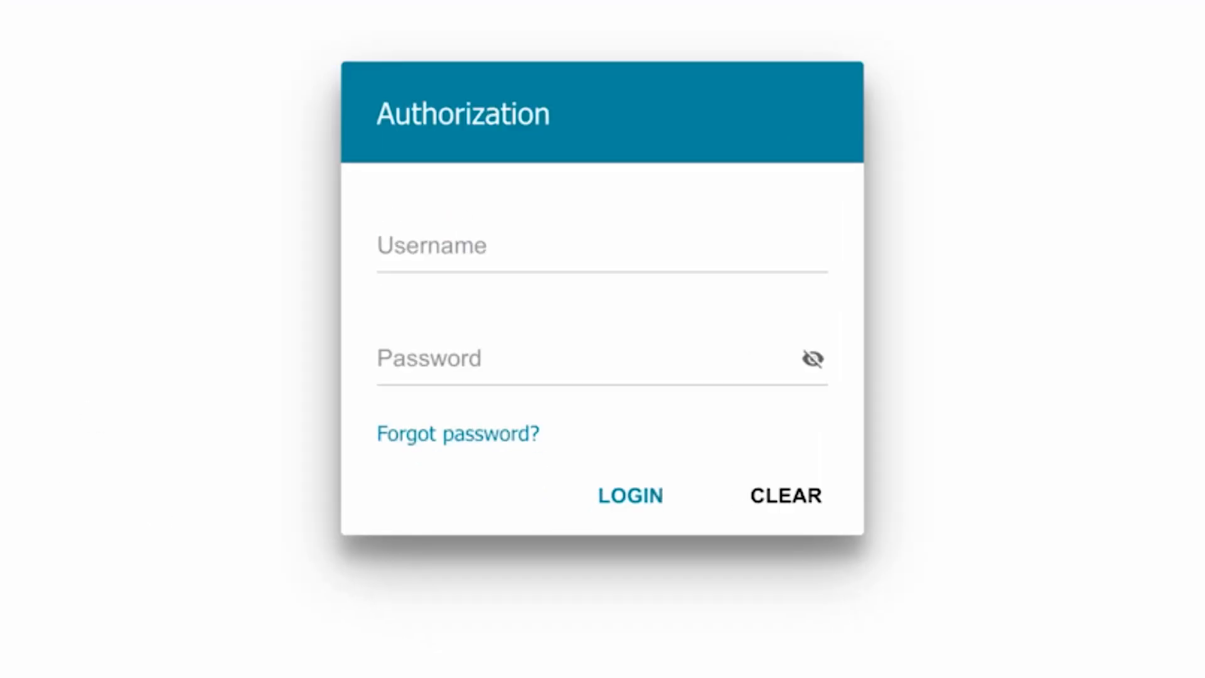
- Sign in with the admin username and the new interface password
click(546, 237)
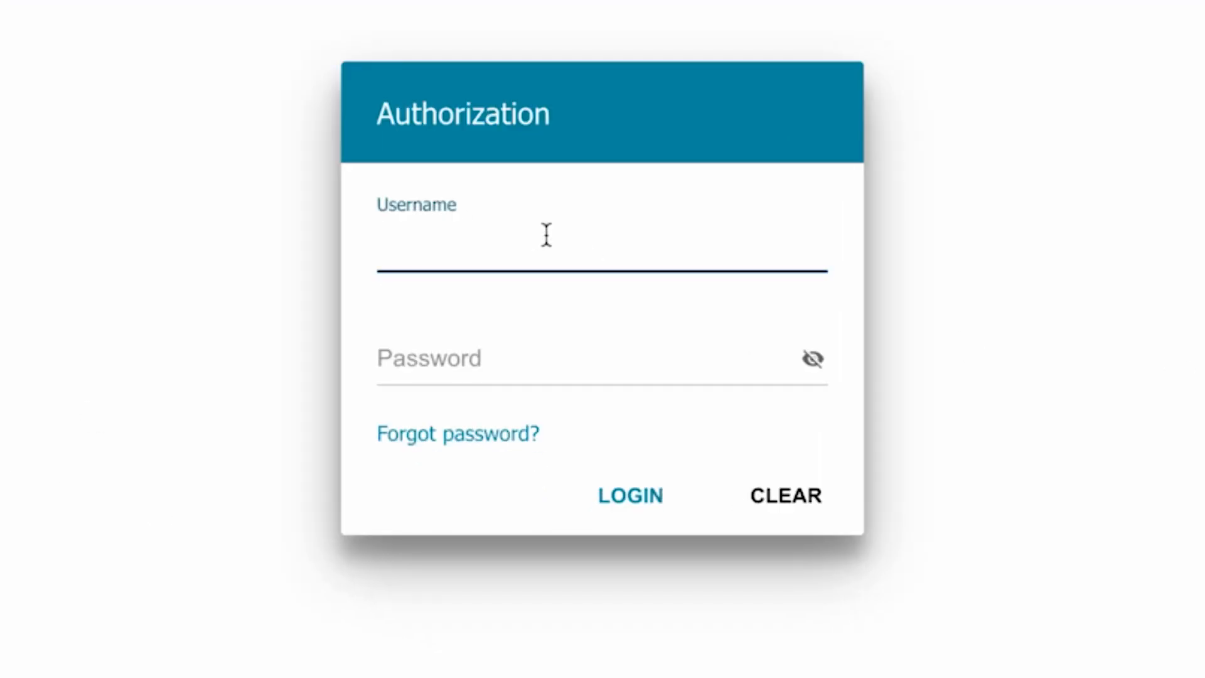
text(admin)
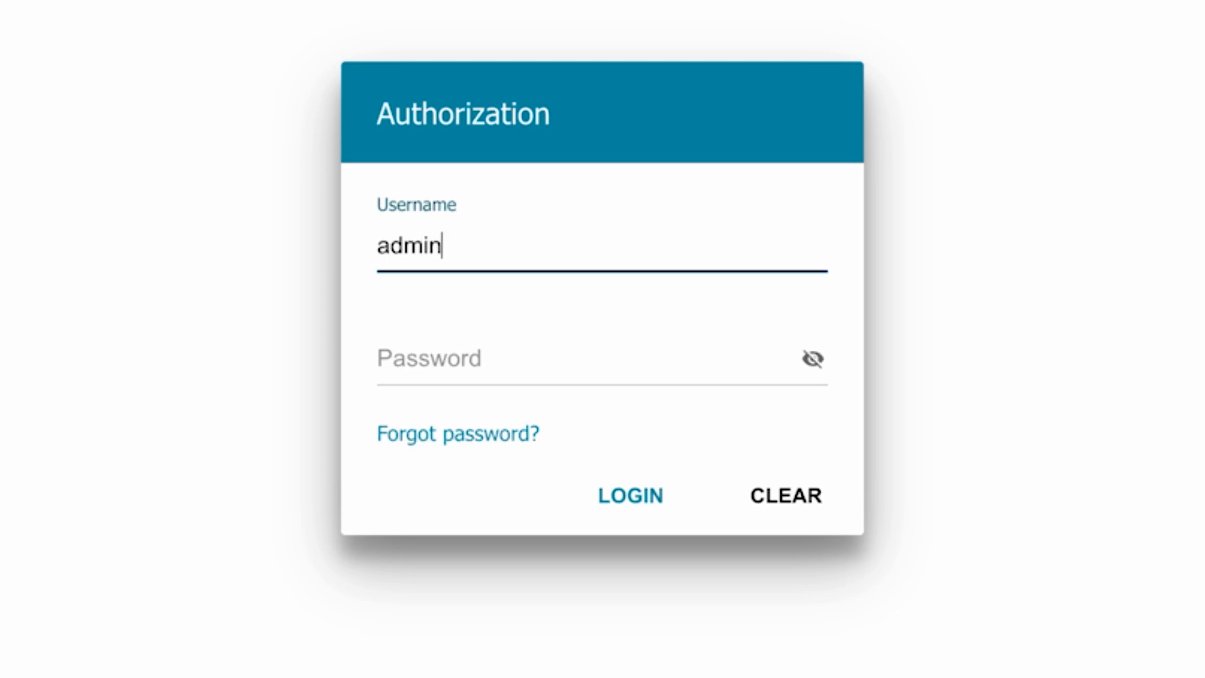
click(446, 357)
text(****)
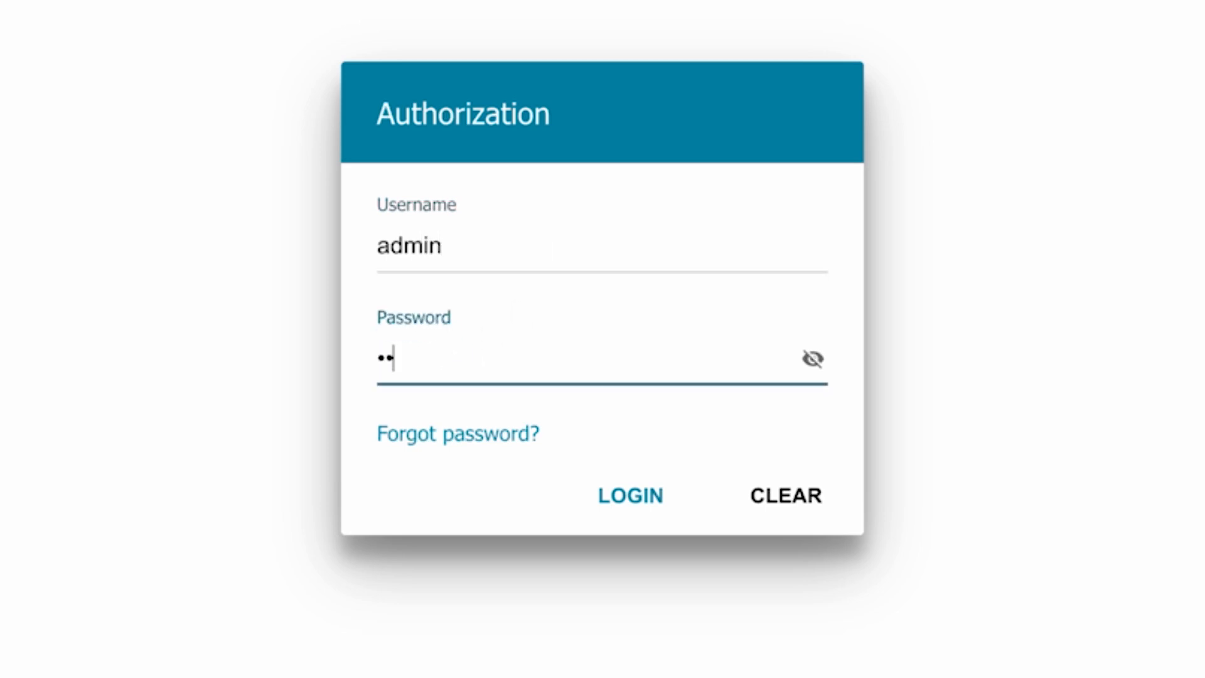
text(****)
click(622, 492)
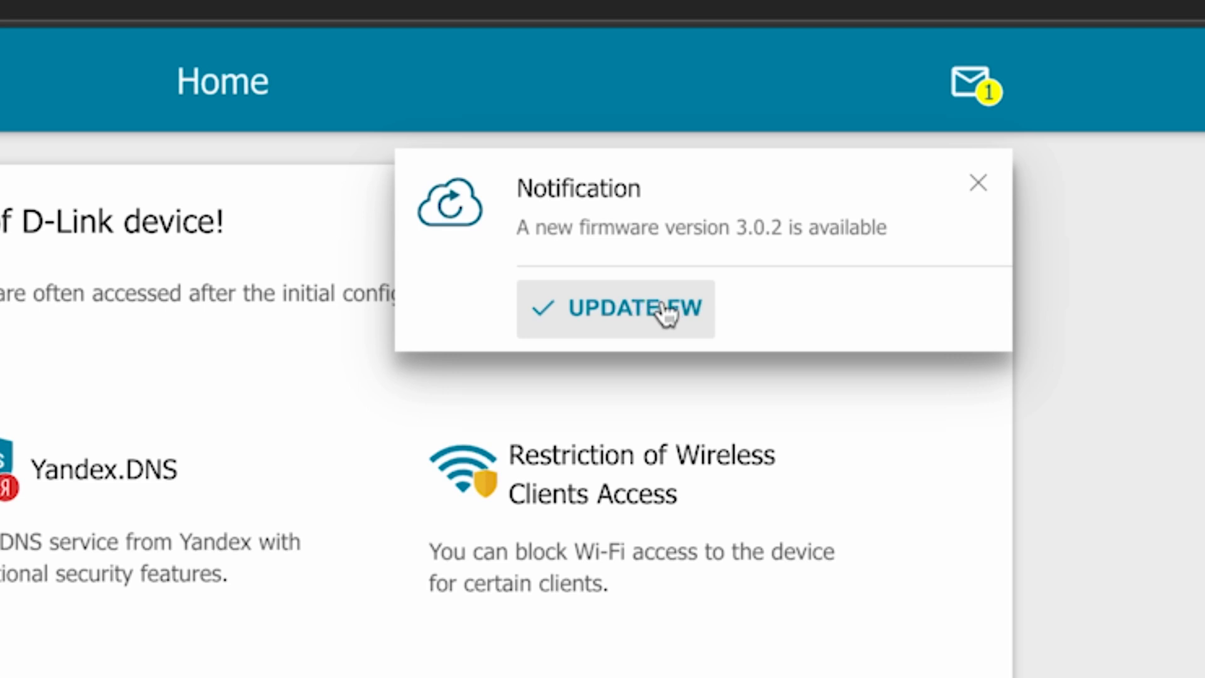
- Dismiss the popup and install firmware 3.0.2 from the notifications list, confirming the update
click(976, 185)
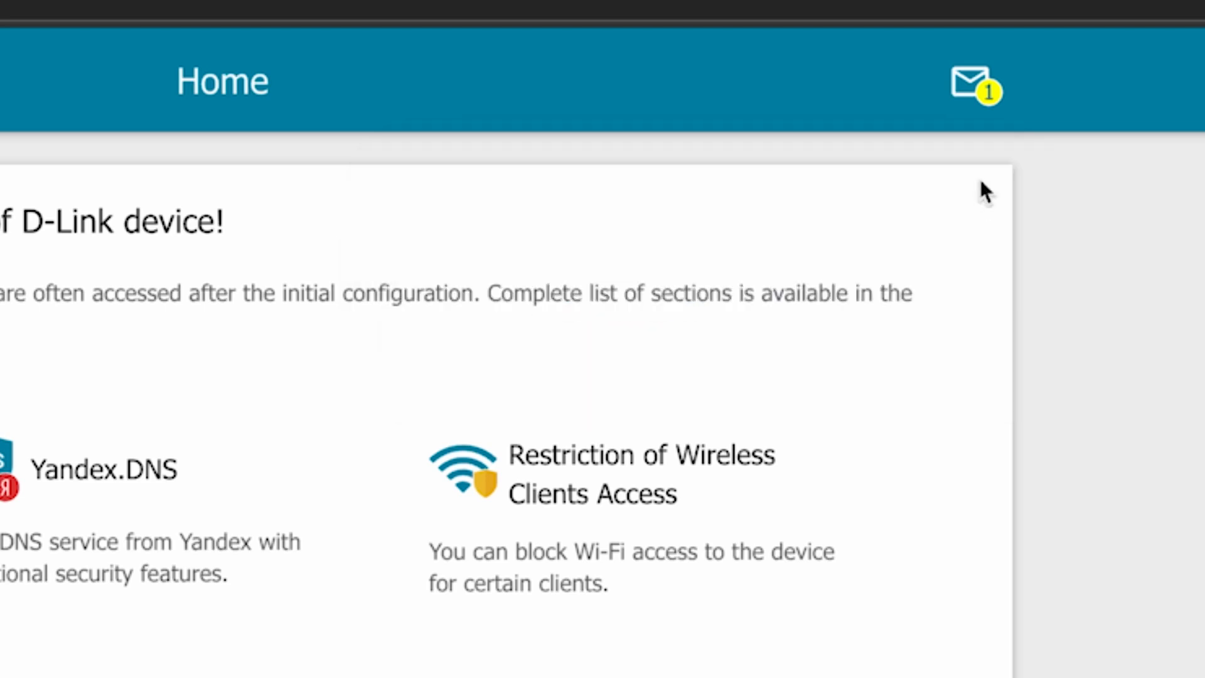
click(986, 88)
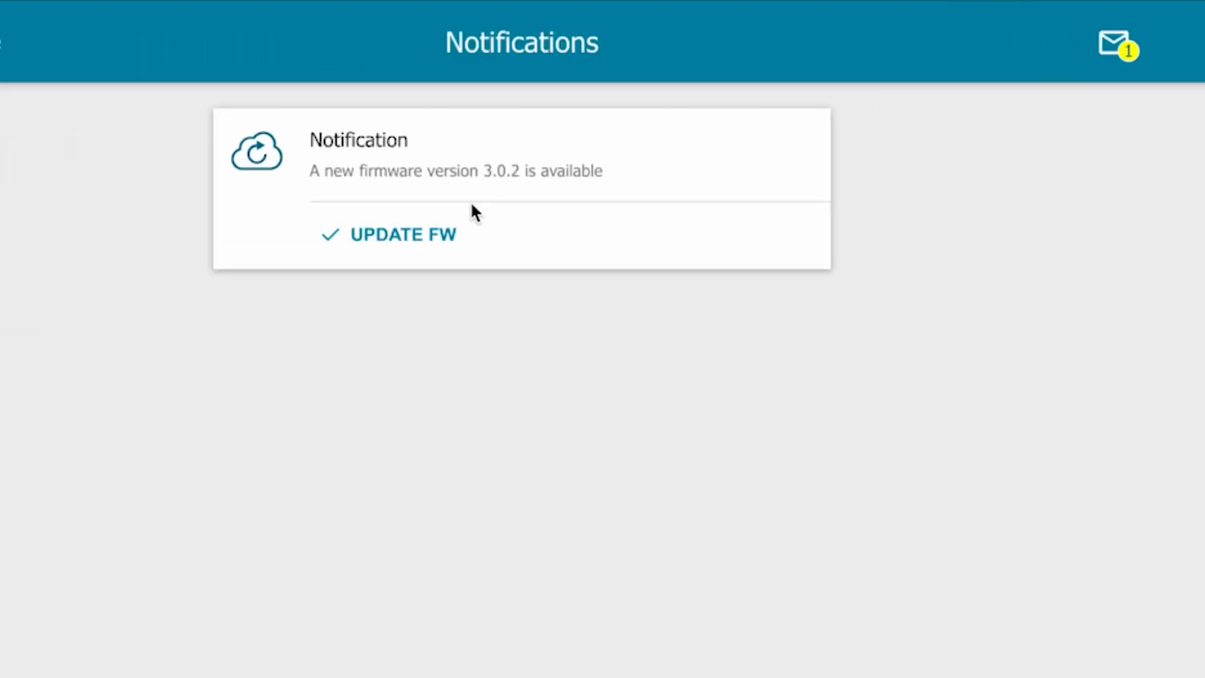
click(394, 244)
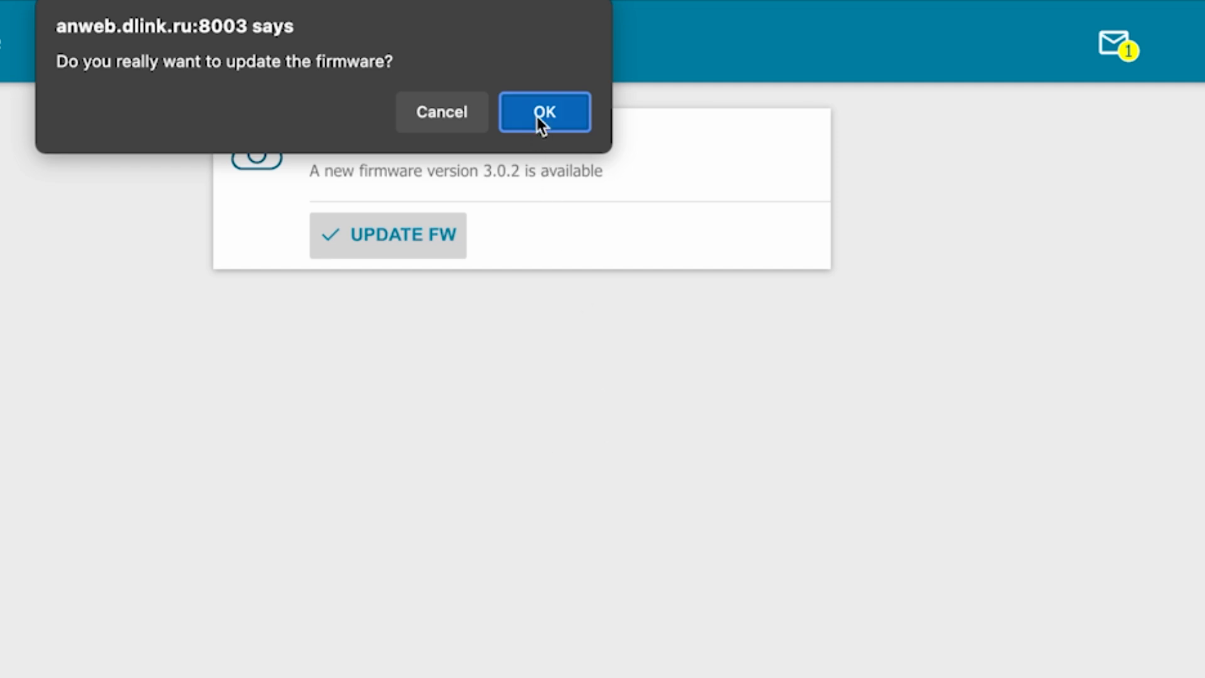
click(539, 117)
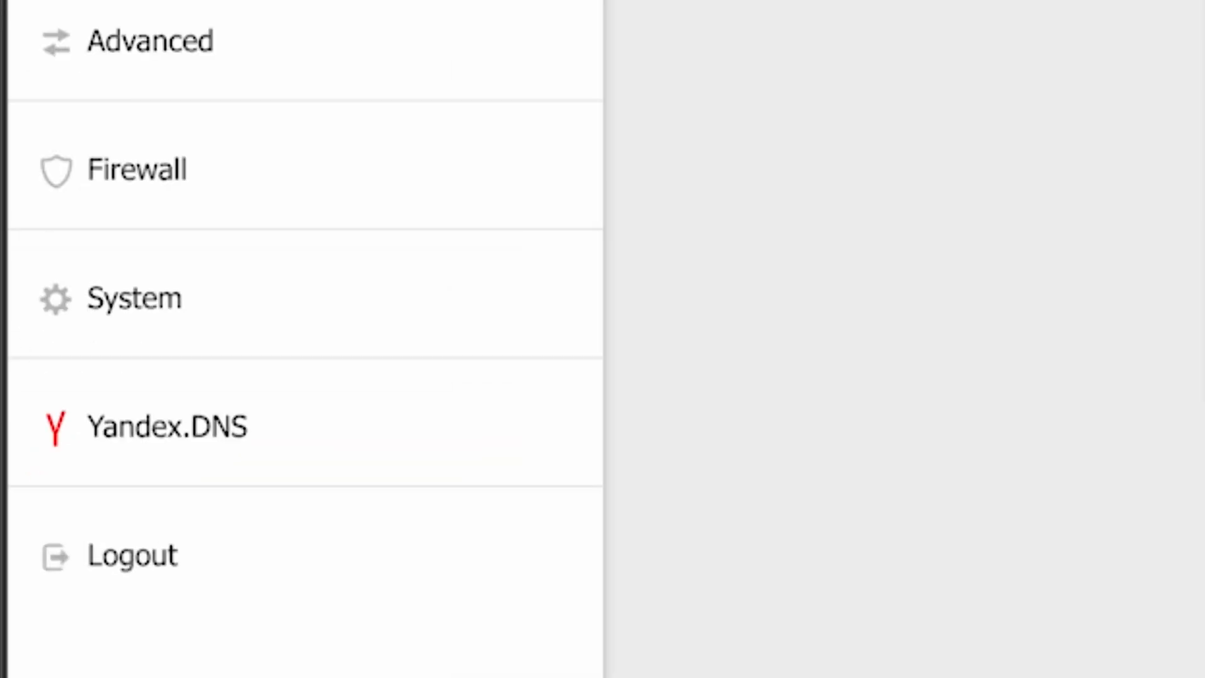
- Reboot the router from System > Configuration and confirm the reboot warning
click(94, 308)
scroll(416, 472, down, 1)
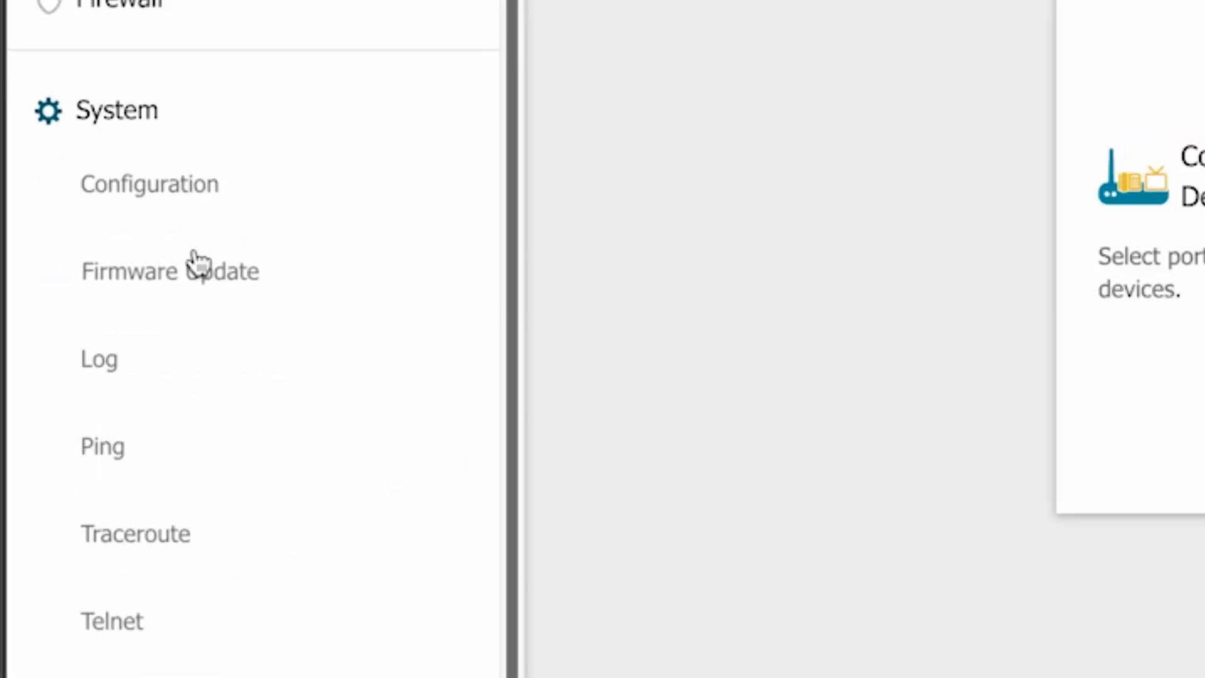
click(165, 194)
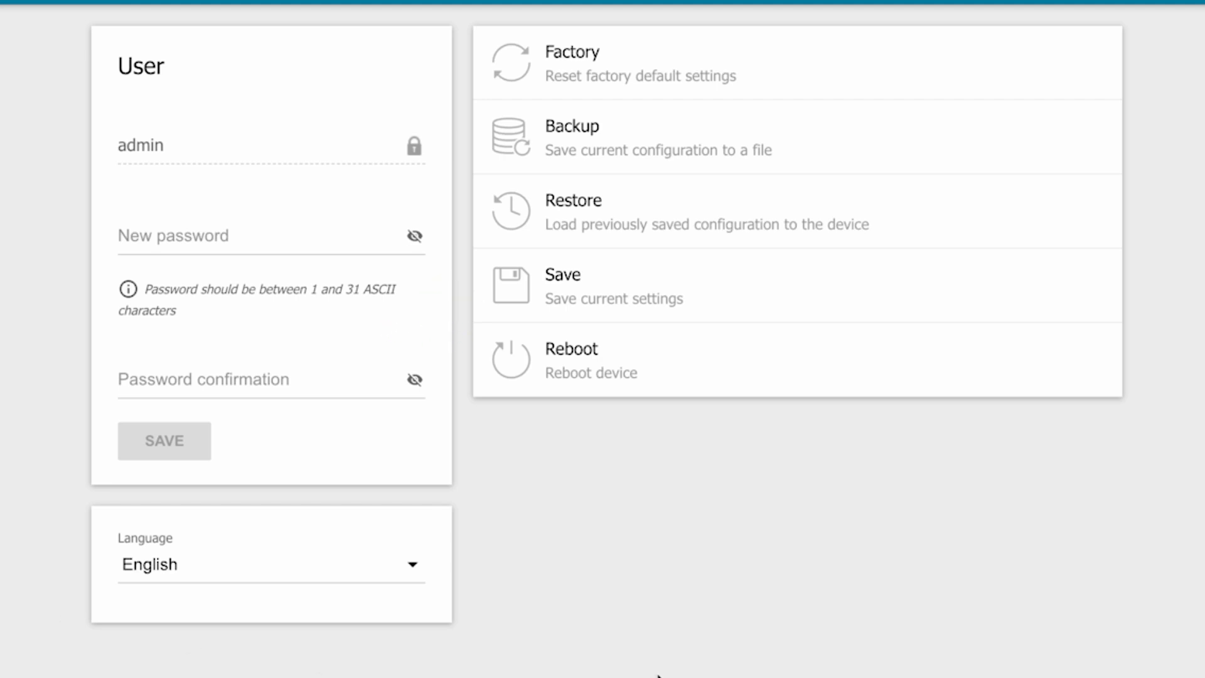
click(603, 372)
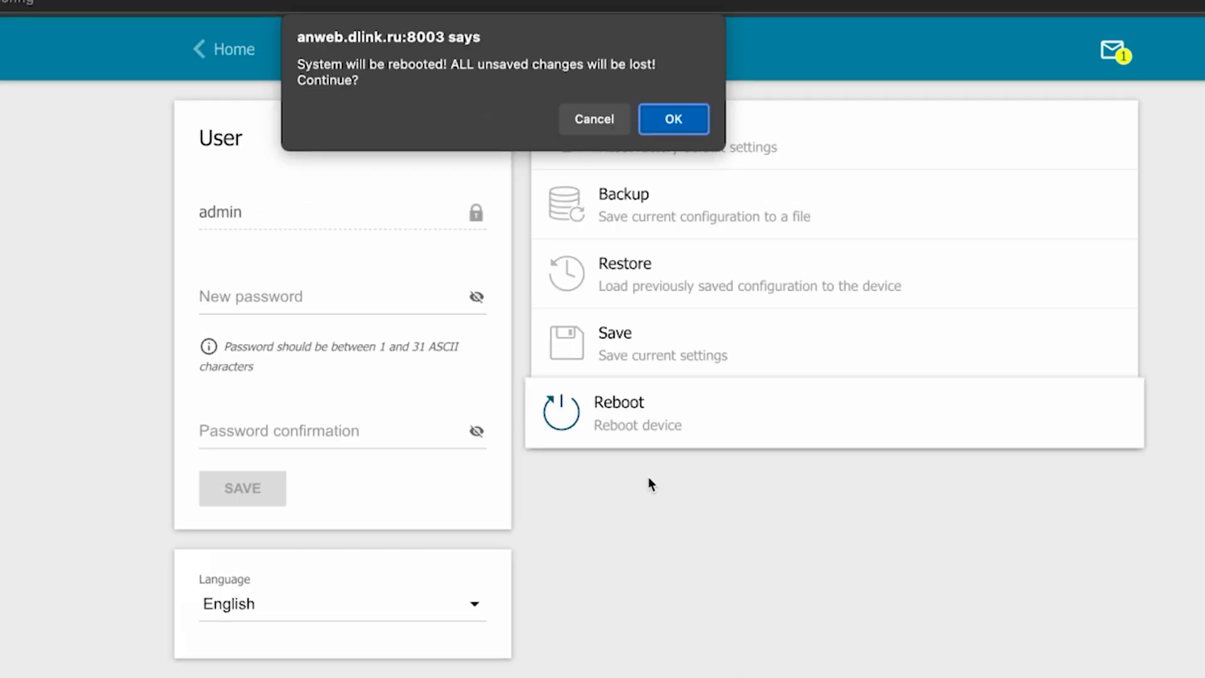
click(668, 122)
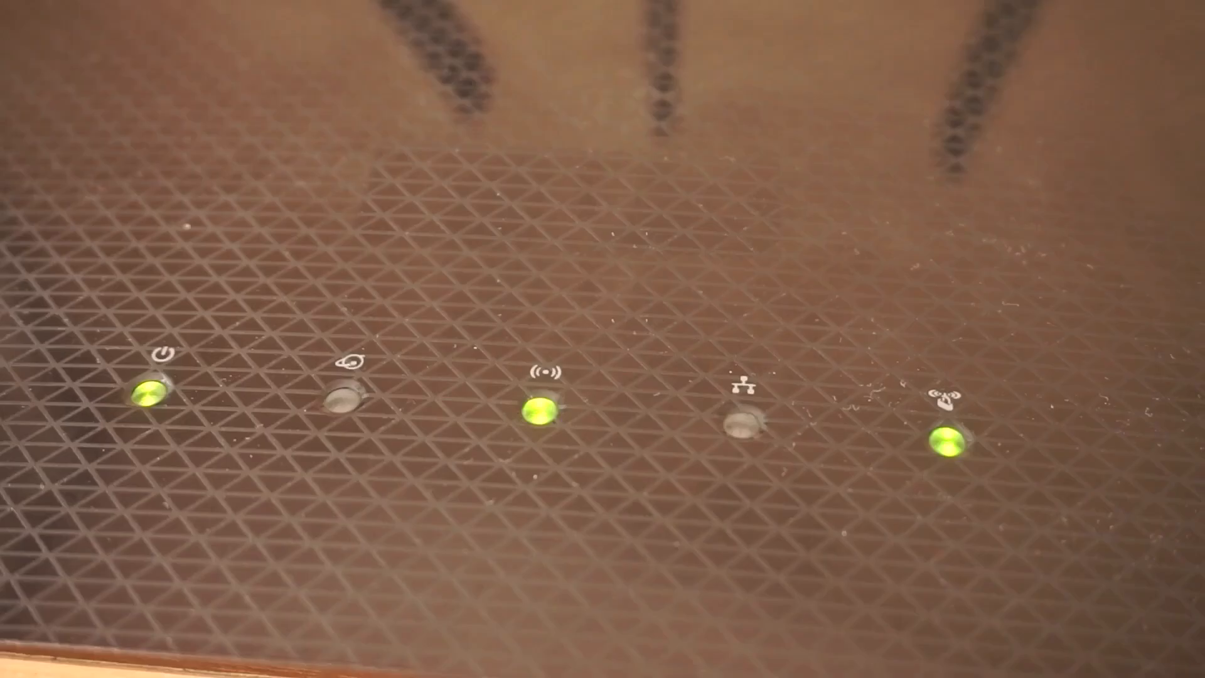